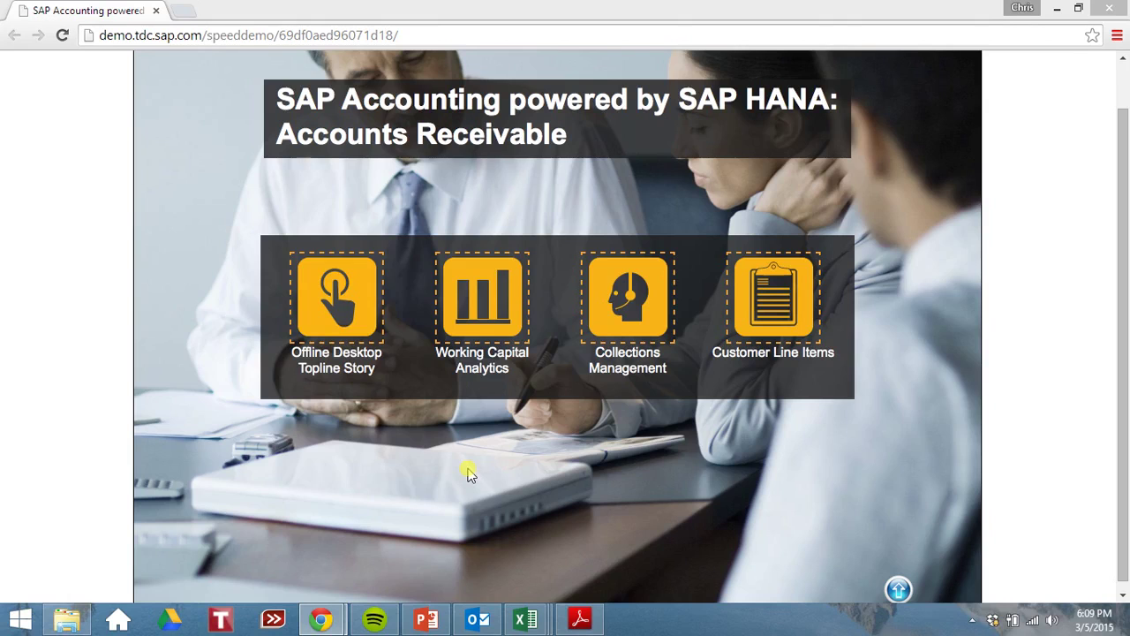
# - In the Offline Desktop Topline Story, show Overdue Receivables by customer as a table and open Process Receivables for Bore and Hammer, Inc
pyautogui.click(336, 318)
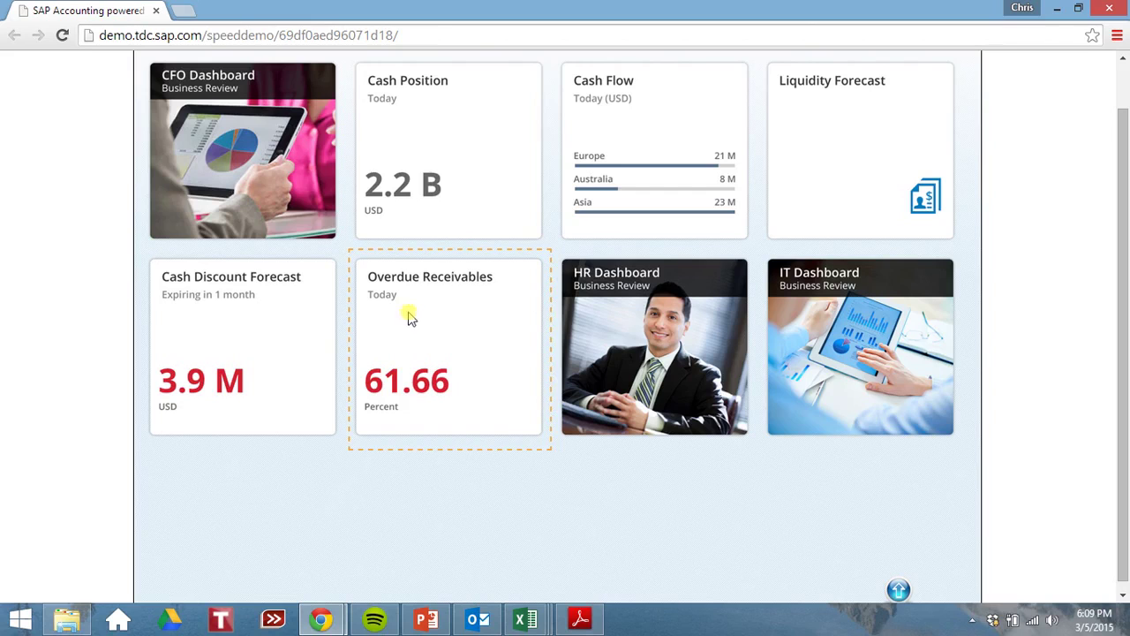
pyautogui.click(461, 315)
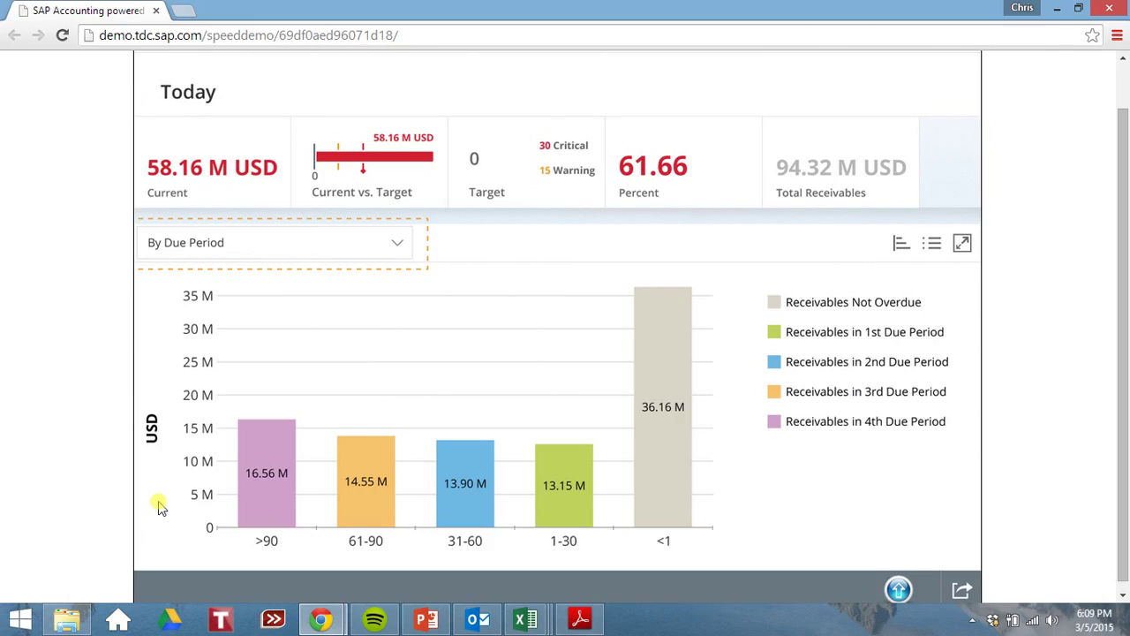
pyautogui.click(282, 253)
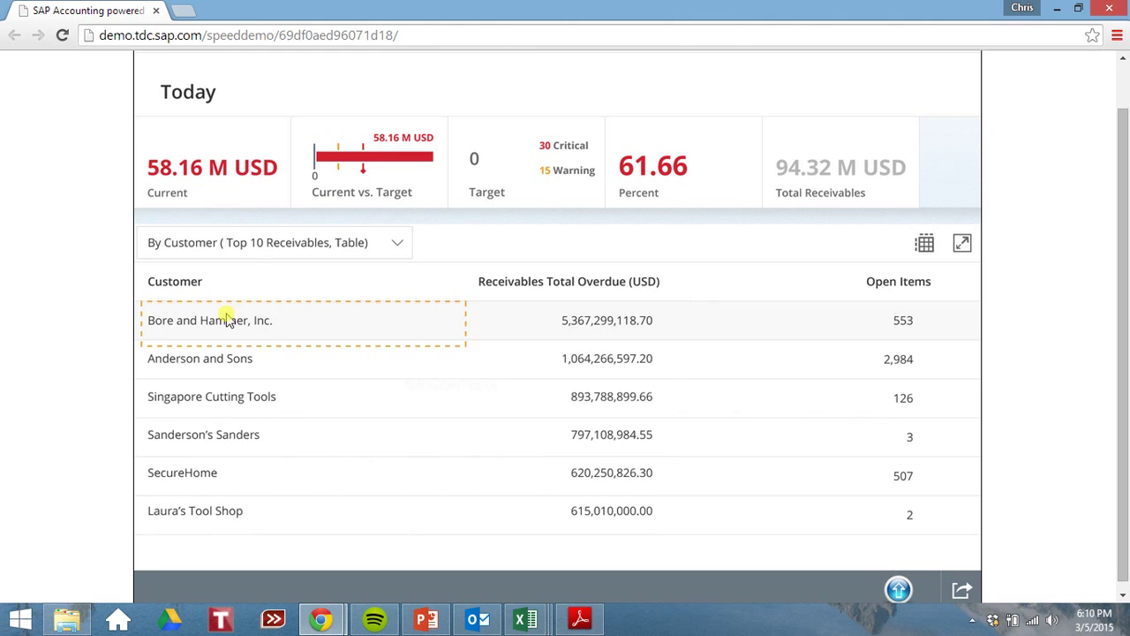
pyautogui.click(283, 330)
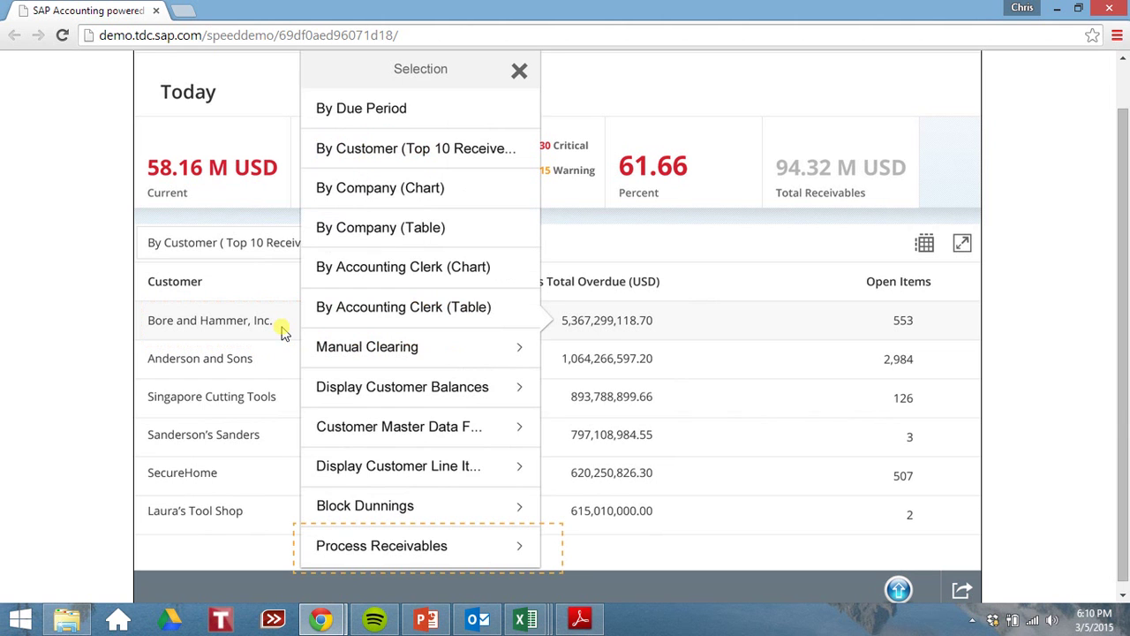
pyautogui.click(419, 547)
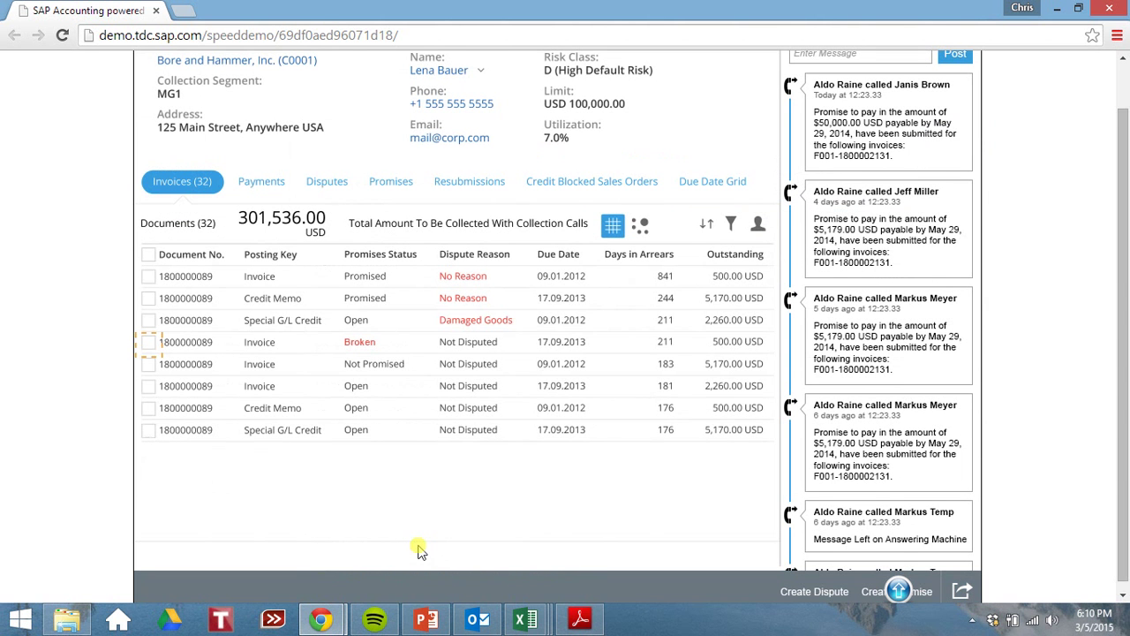
# - Create a promise to pay dated 2014.07.22 for the invoice with the Broken promise status, and return to the scenario overview
pyautogui.click(151, 343)
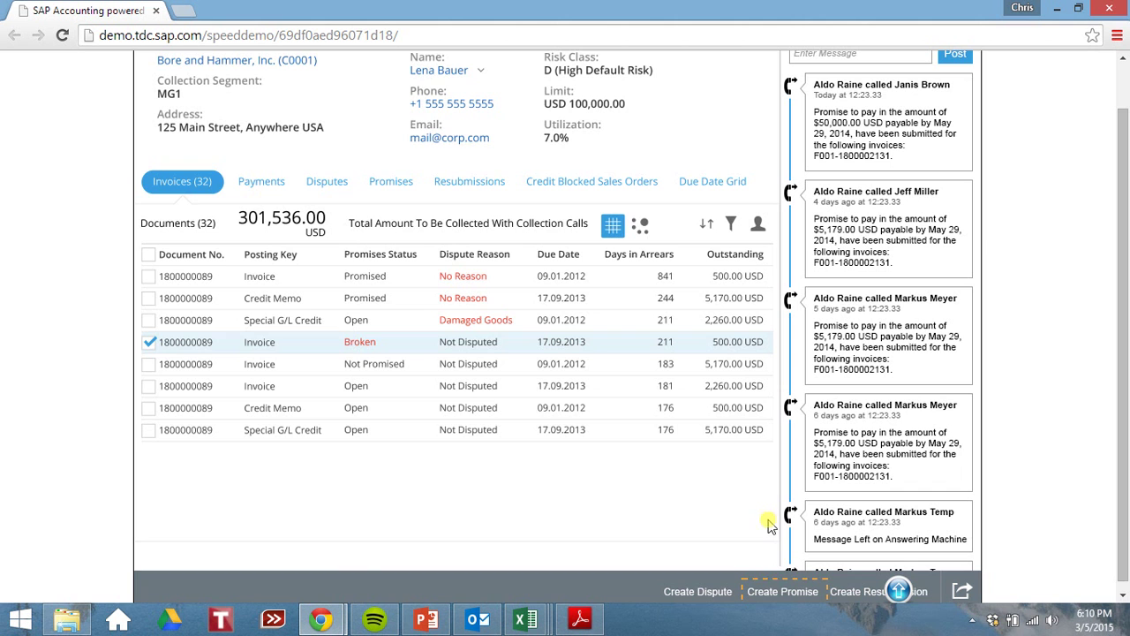
pyautogui.click(771, 591)
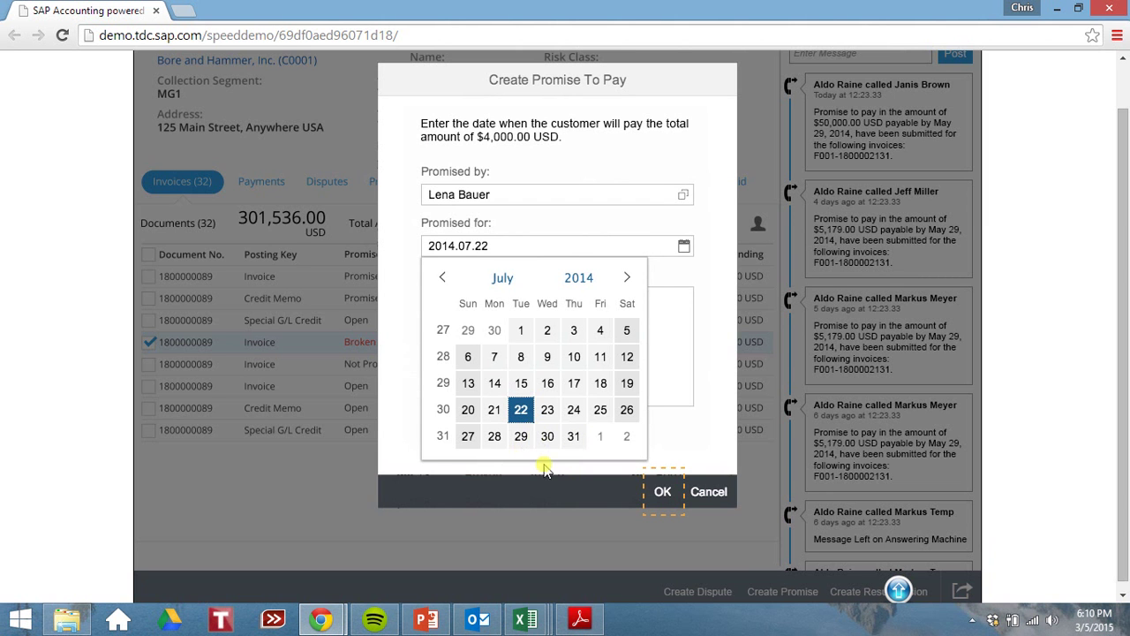
pyautogui.click(662, 491)
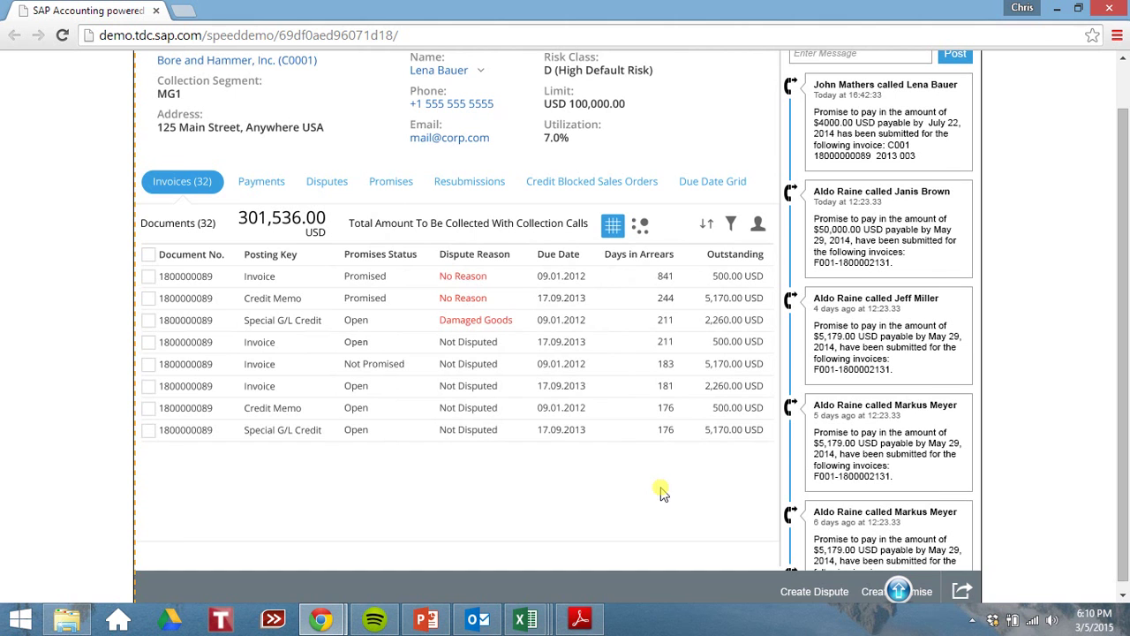
pyautogui.click(510, 496)
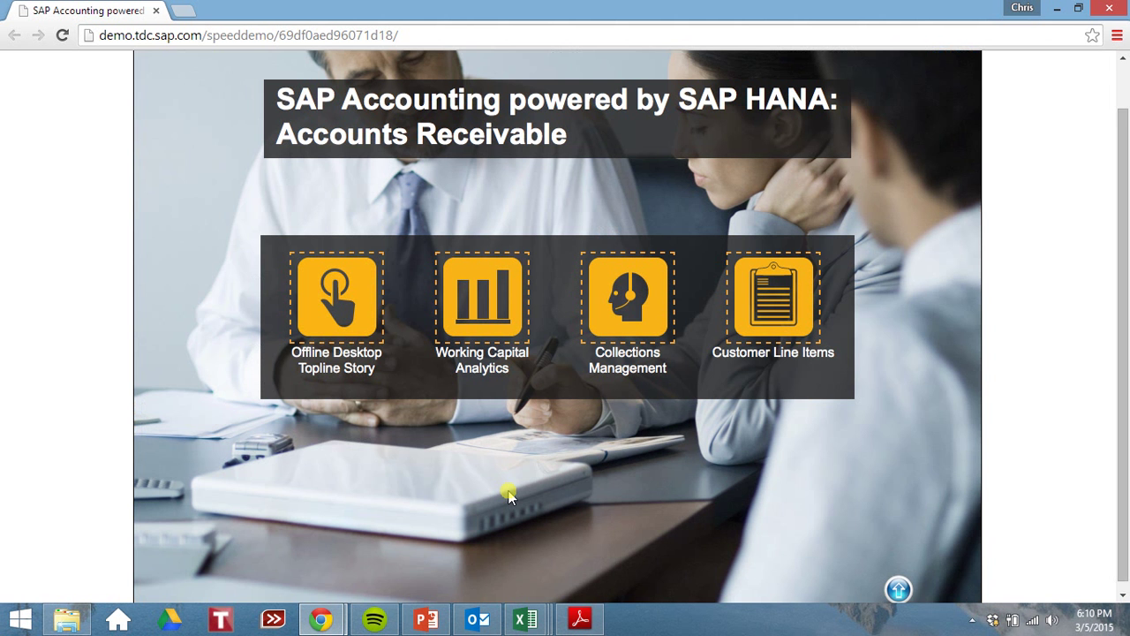
# - Open Analyze Days Sales Outstanding in Working Capital Analytics and add the analysis step Overdue DSO by Country of Customer over Time
pyautogui.click(489, 313)
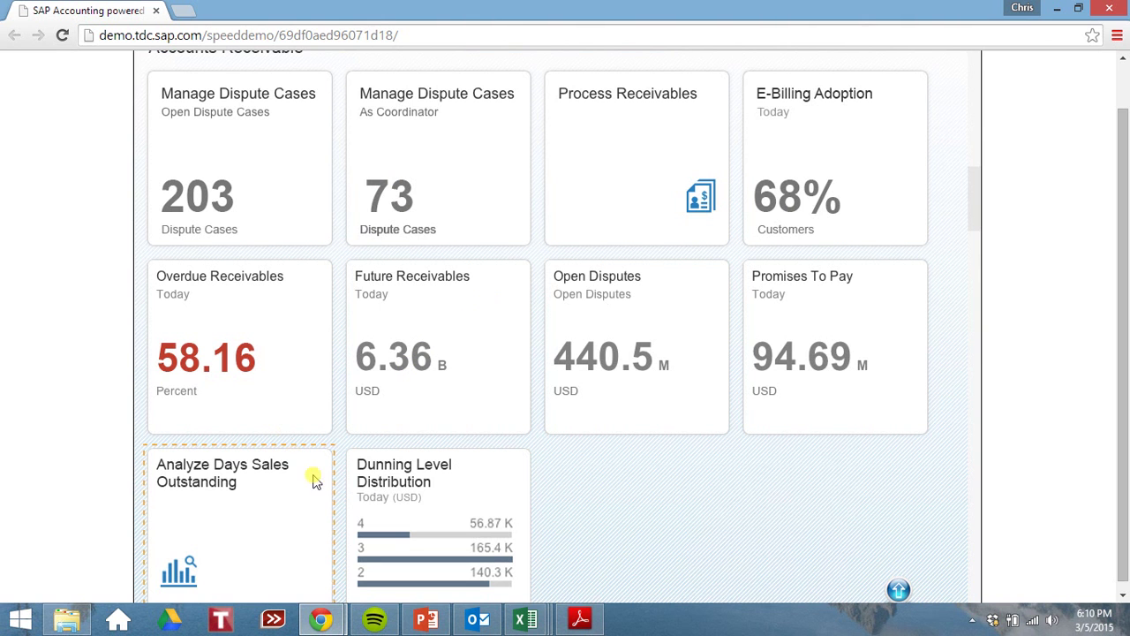
pyautogui.click(275, 501)
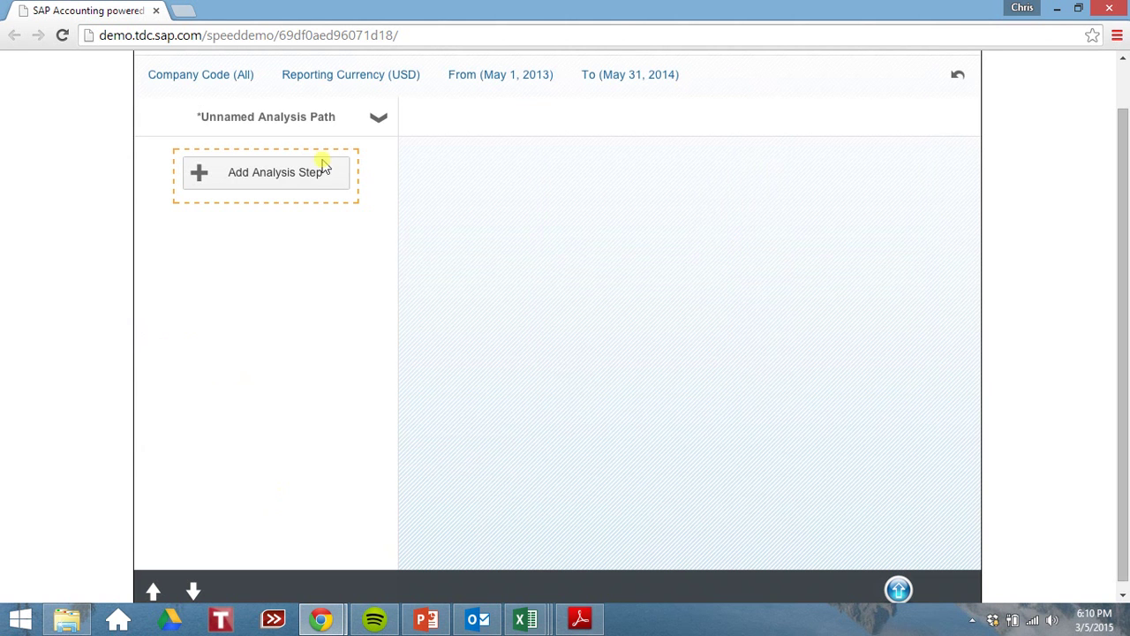
pyautogui.click(296, 179)
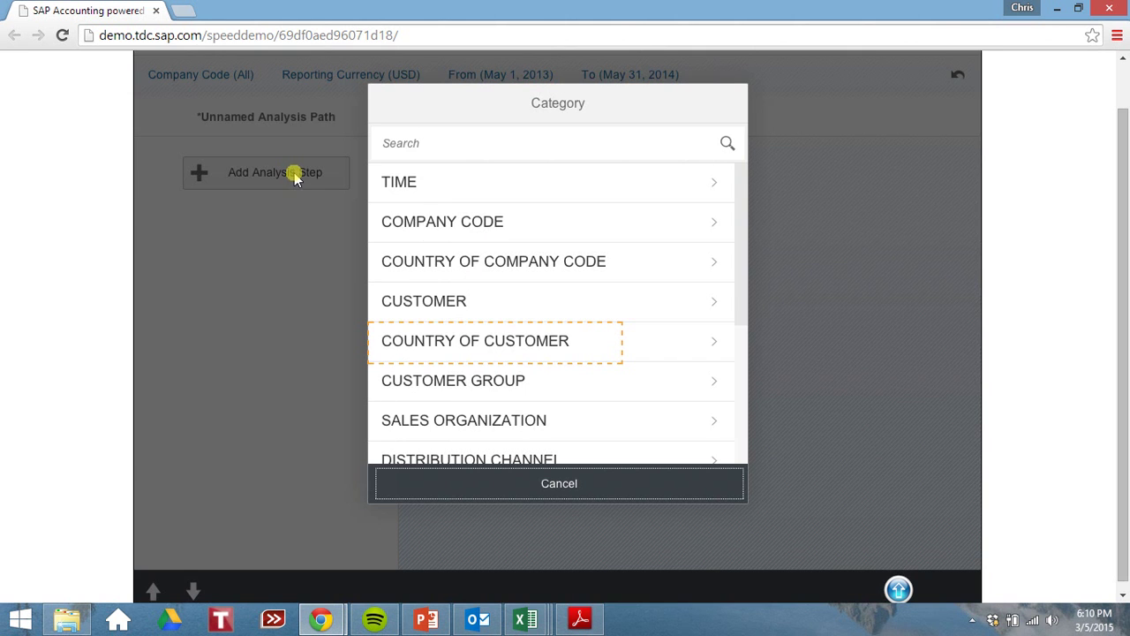
pyautogui.click(558, 343)
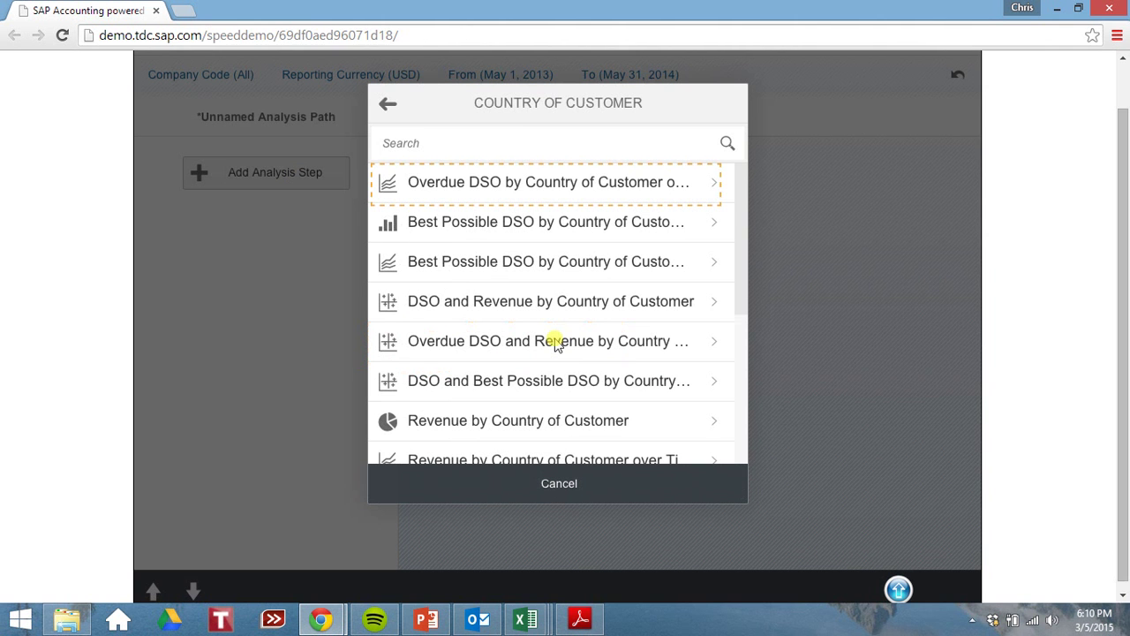
pyautogui.click(430, 185)
pyautogui.click(430, 185)
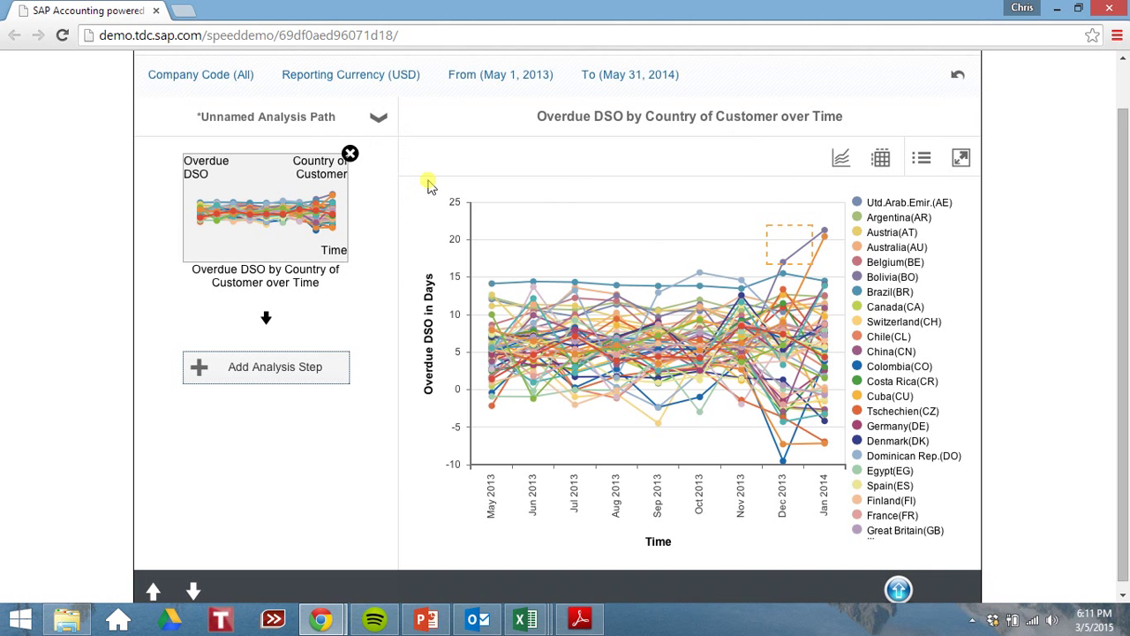
# - Select Bolivia's December 2013 data point and add an Overdue DSO and Revenue by Customer analysis step as a scatterplot chart
pyautogui.click(786, 256)
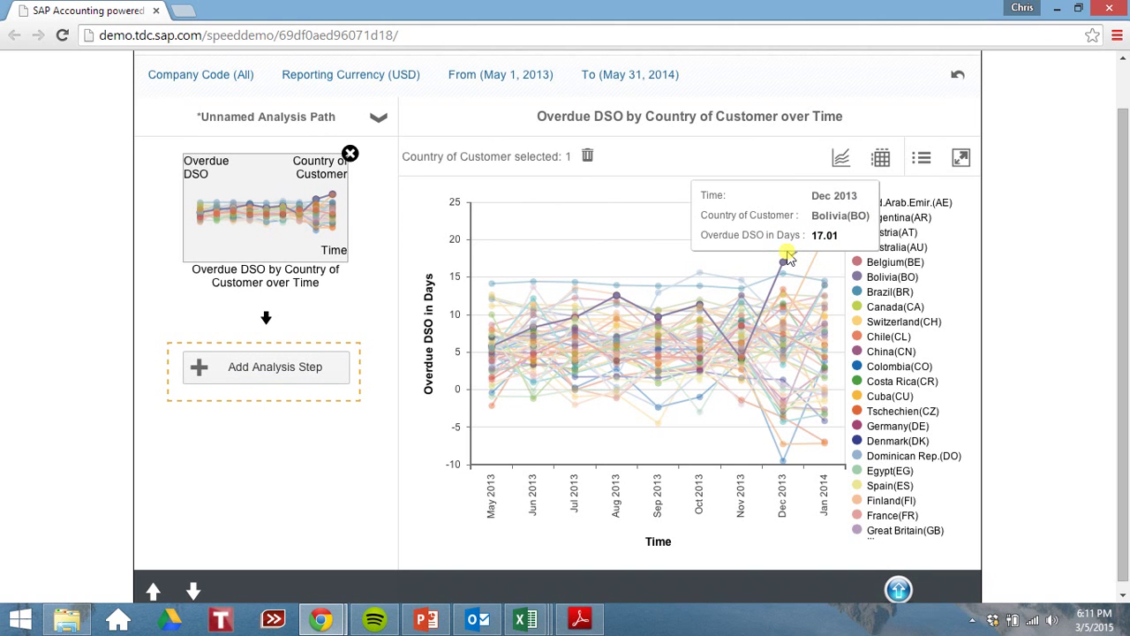
pyautogui.click(272, 374)
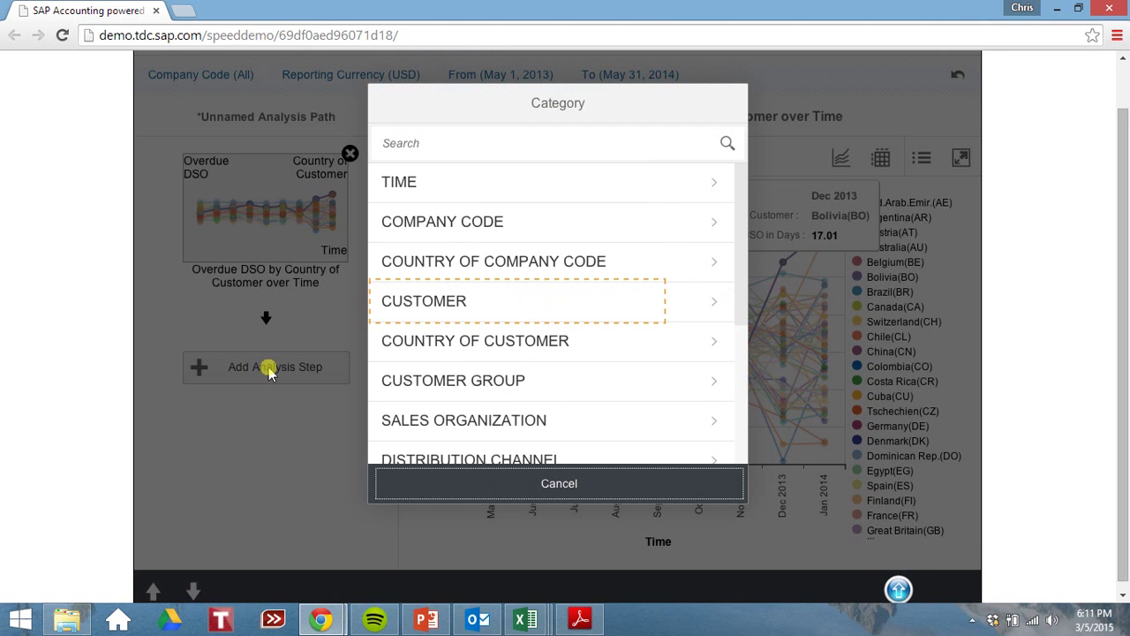
pyautogui.click(470, 300)
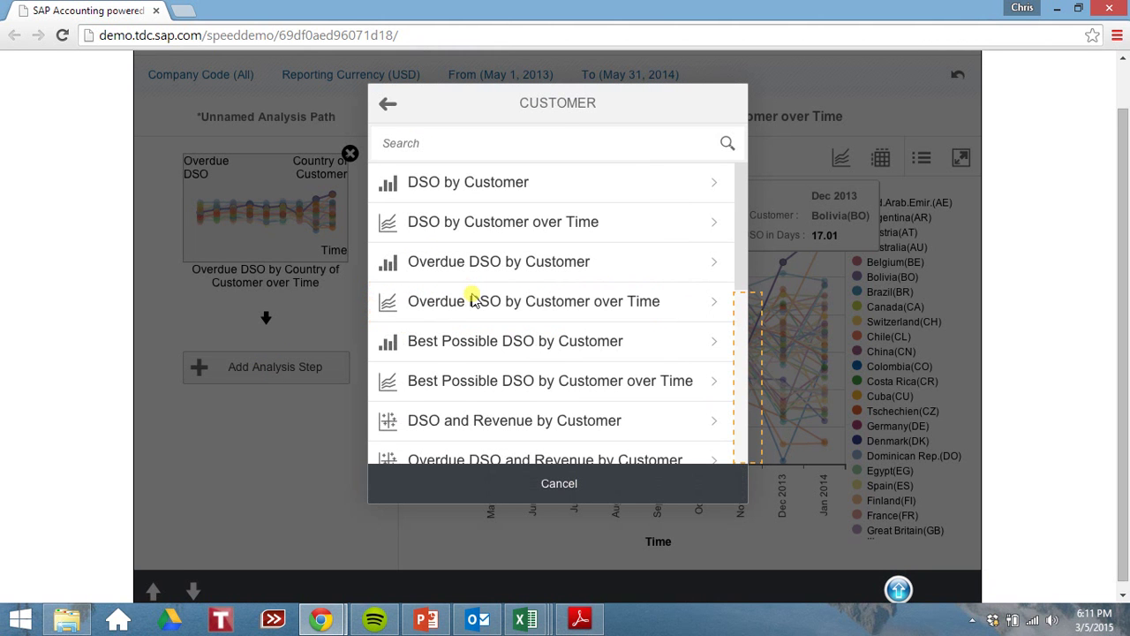
pyautogui.scroll(-1, 743, 381)
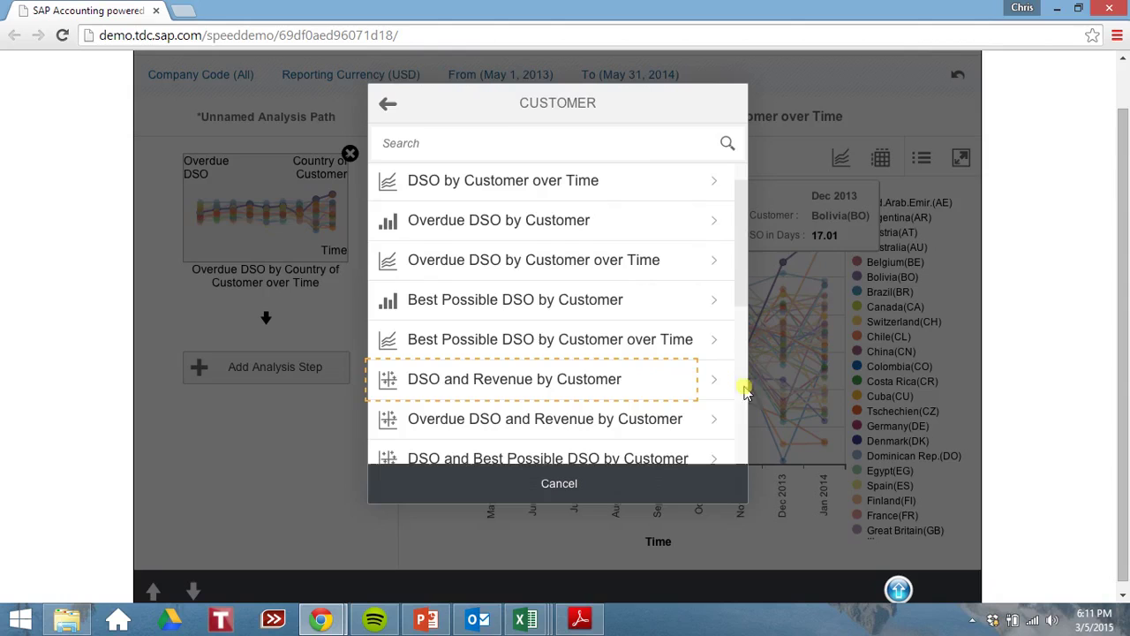
pyautogui.click(618, 378)
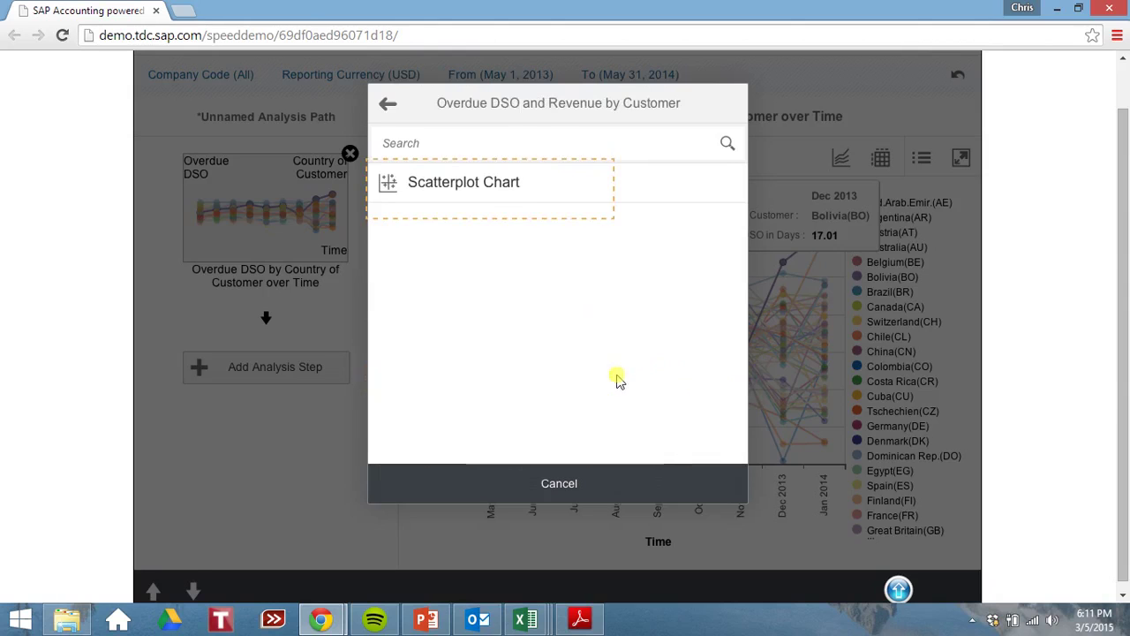
pyautogui.click(524, 185)
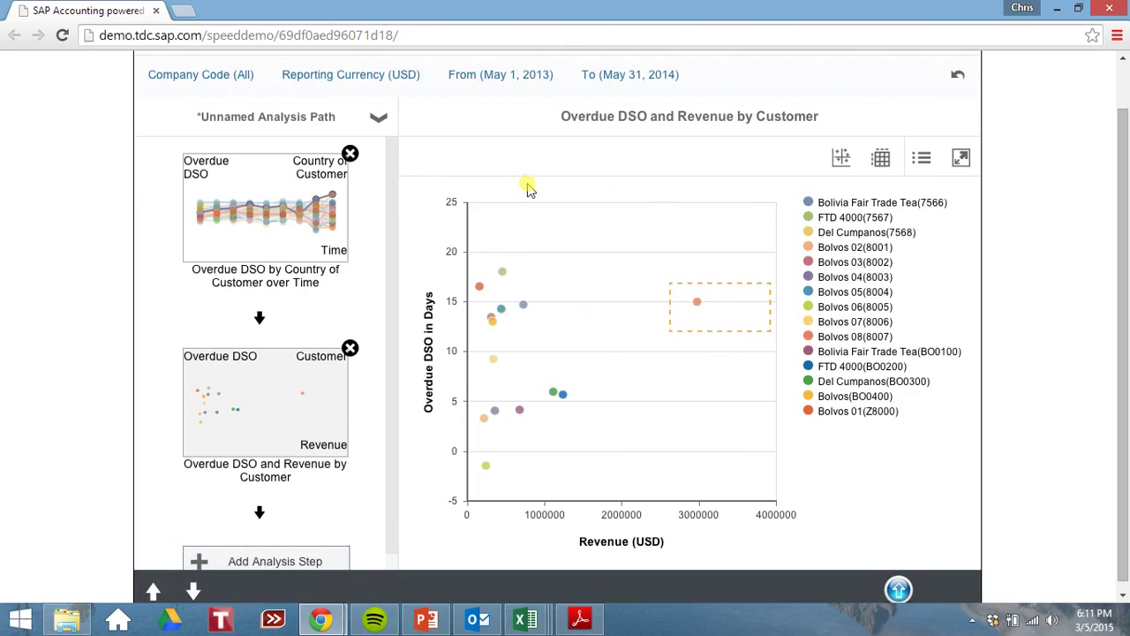
# - Select the Bolvos 08 customer with the highest revenue in the scatterplot and add the List of Open Receivables analysis step
pyautogui.click(698, 304)
pyautogui.click(237, 561)
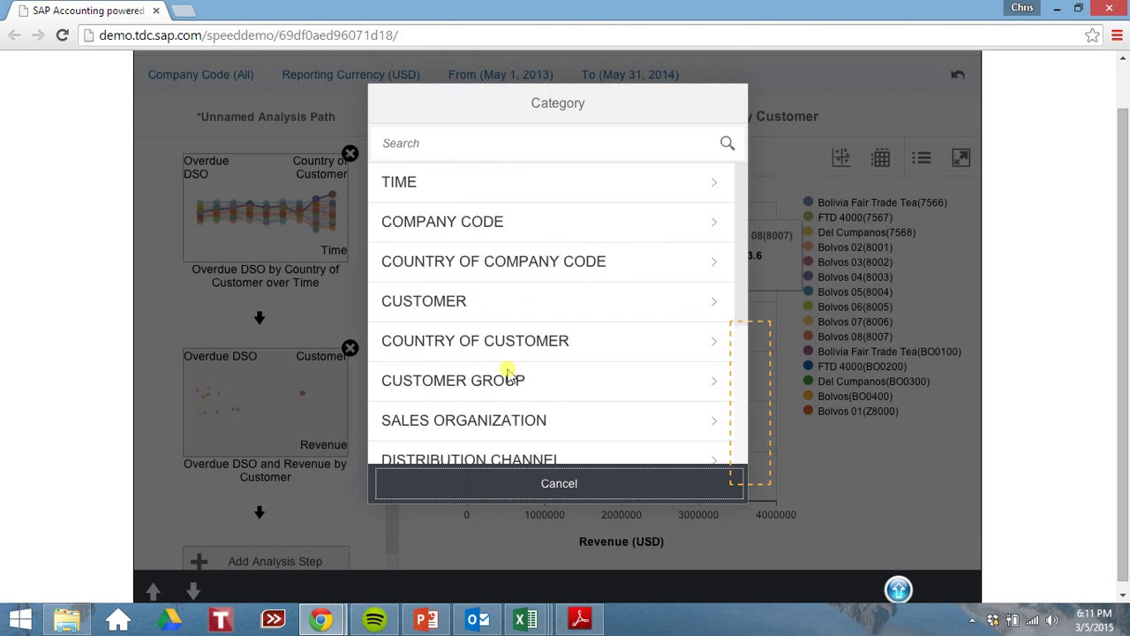
pyautogui.scroll(-3, 751, 378)
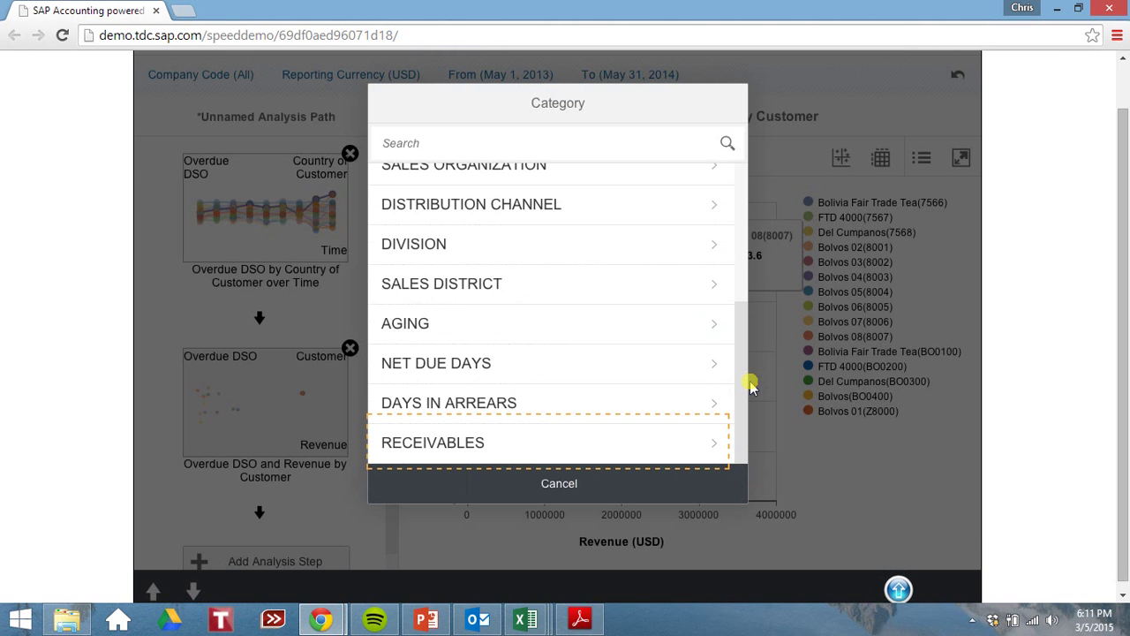
pyautogui.click(606, 448)
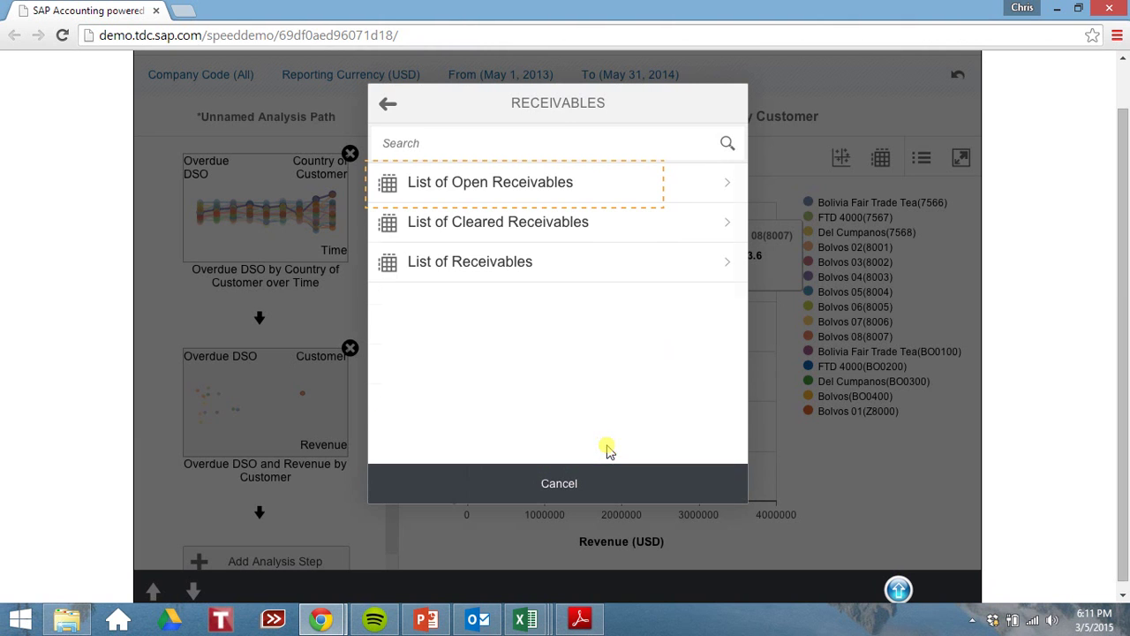
pyautogui.click(578, 194)
pyautogui.click(579, 192)
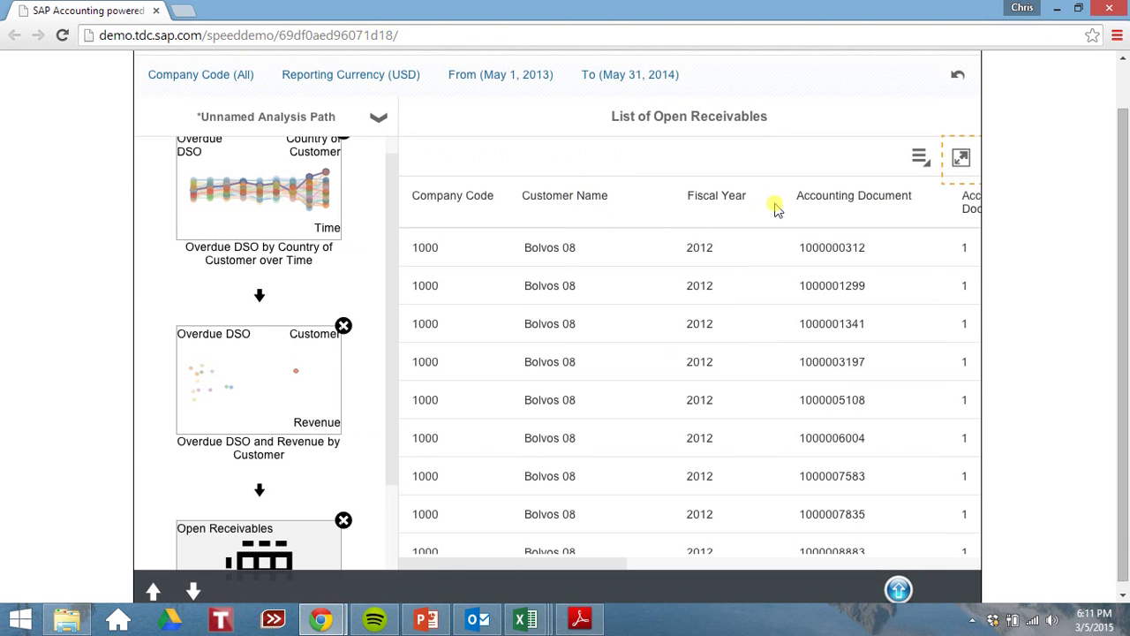
# - Expand the list of open receivables to full screen and review its amount, due date, overdue and dunning columns
pyautogui.click(961, 157)
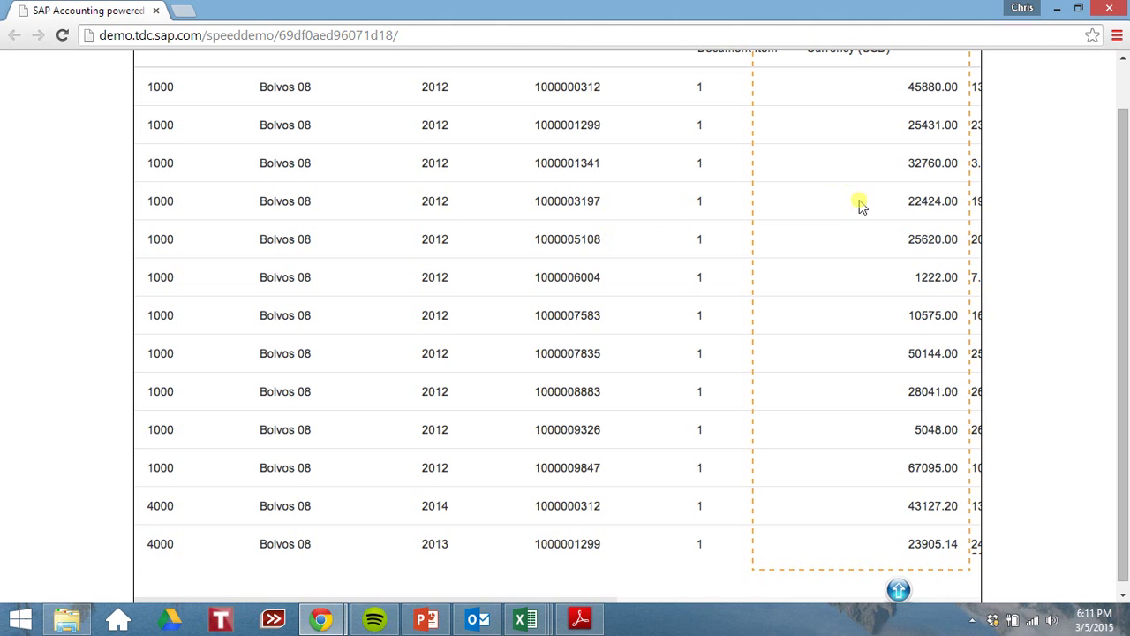
pyautogui.hscroll(5, 853, 241)
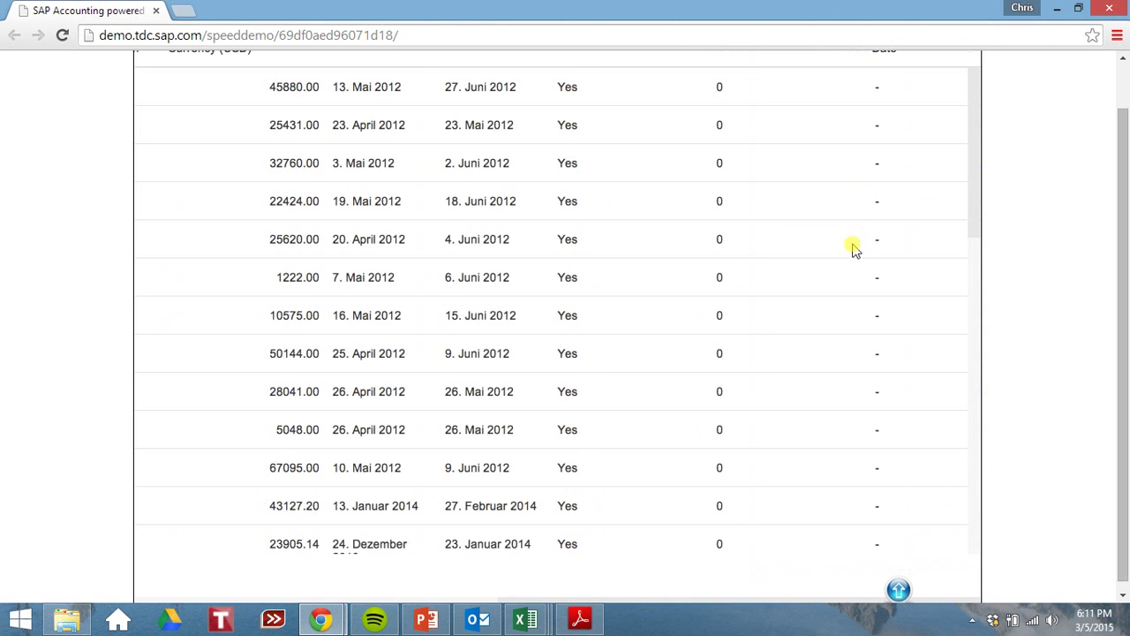
pyautogui.moveTo(1120, 351); pyautogui.dragTo(1118, 274)
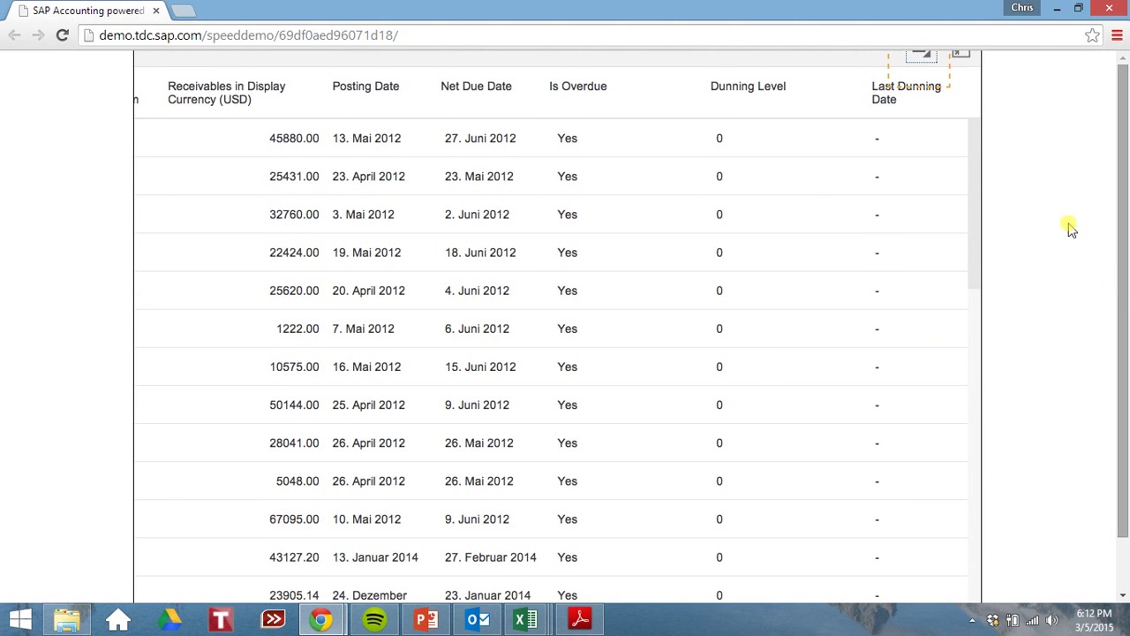
# - Leave the full-screen list and save the analysis path under the new name Bolvos Dunning Followup
pyautogui.click(915, 77)
pyautogui.moveTo(1120, 256); pyautogui.dragTo(1119, 286)
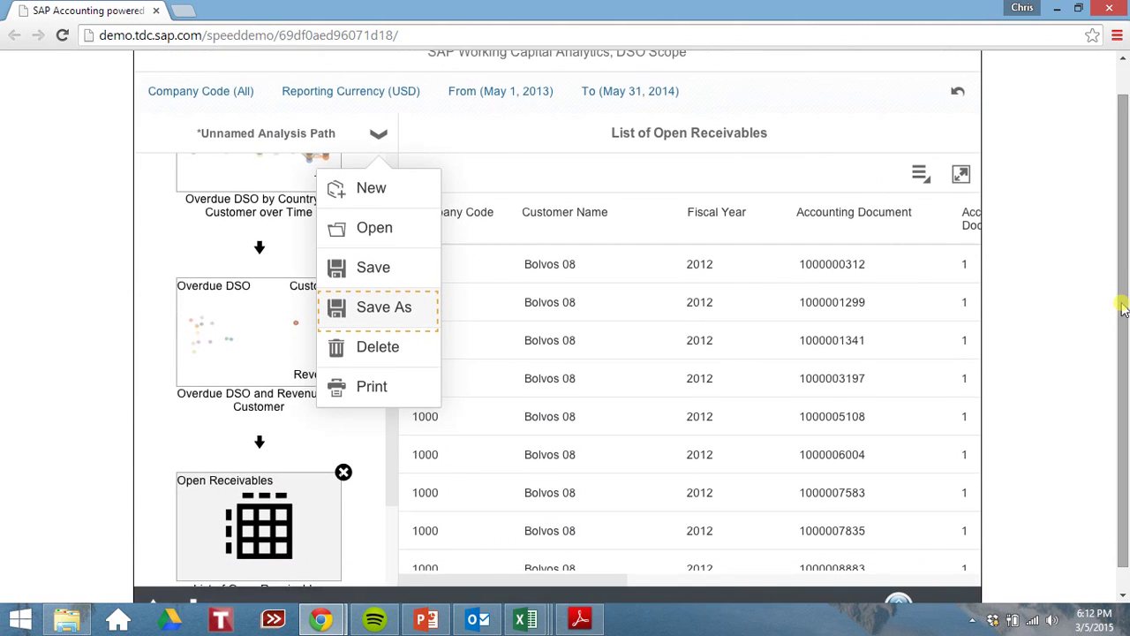
pyautogui.click(409, 311)
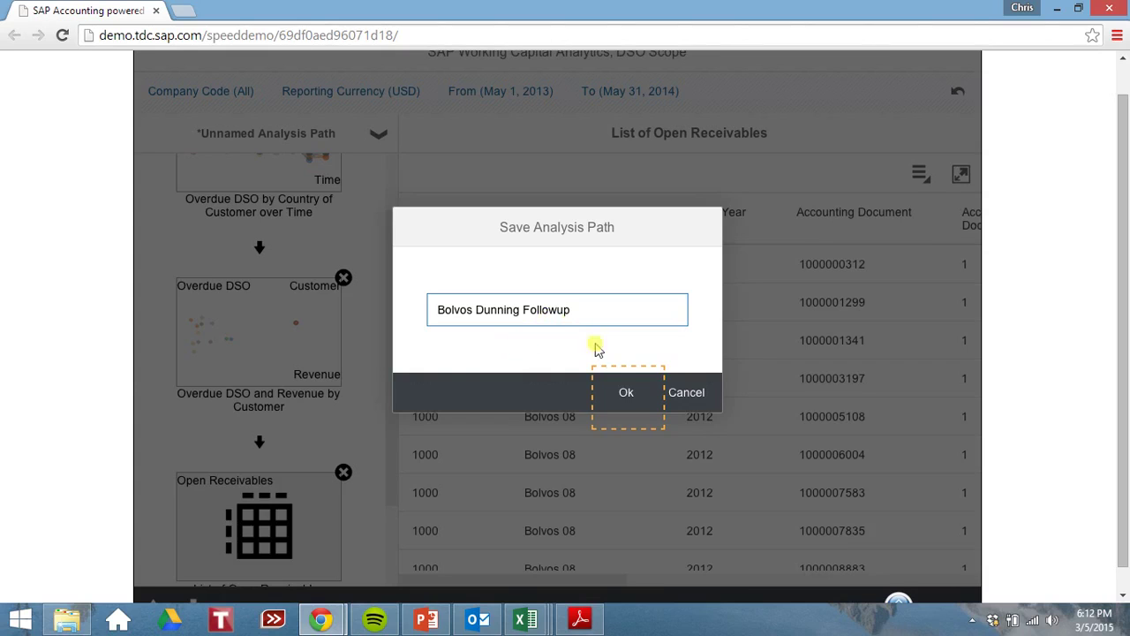
pyautogui.click(616, 392)
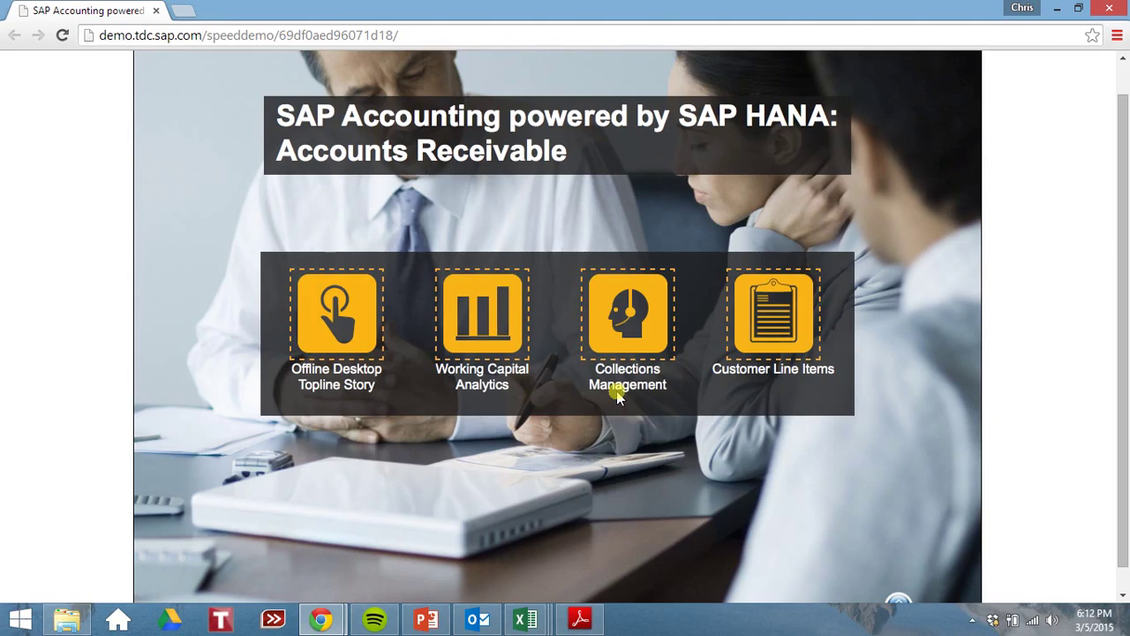
# - Open the Process Collections Worklist from Collections Management and check the valuation details behind the priority of the first customer, Cutters And More
pyautogui.click(624, 309)
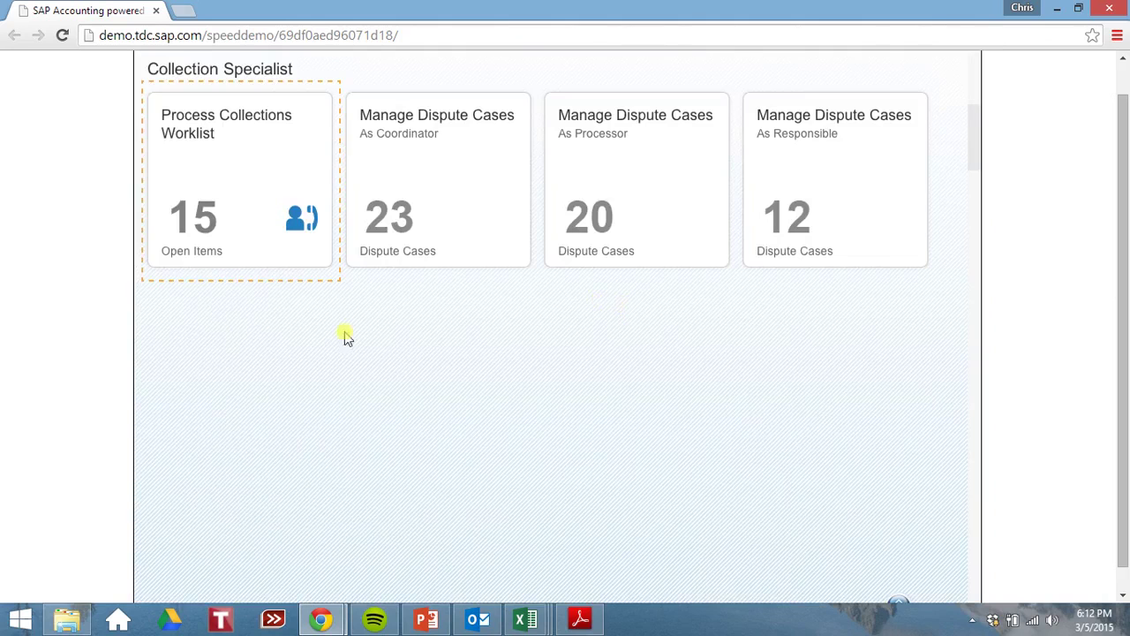
pyautogui.click(260, 161)
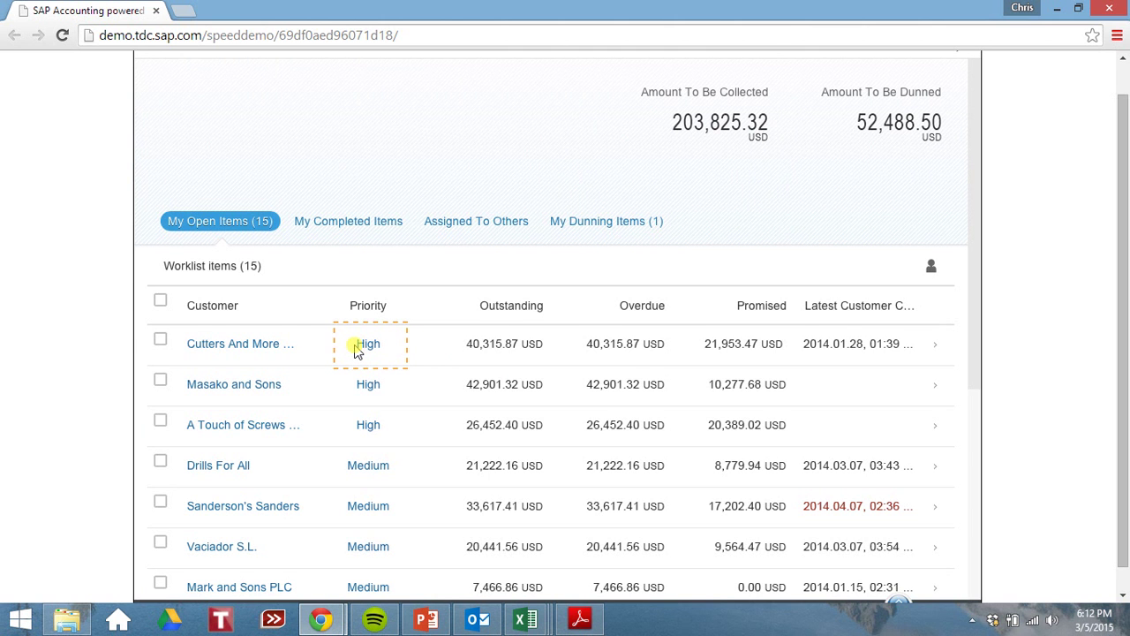
pyautogui.click(357, 351)
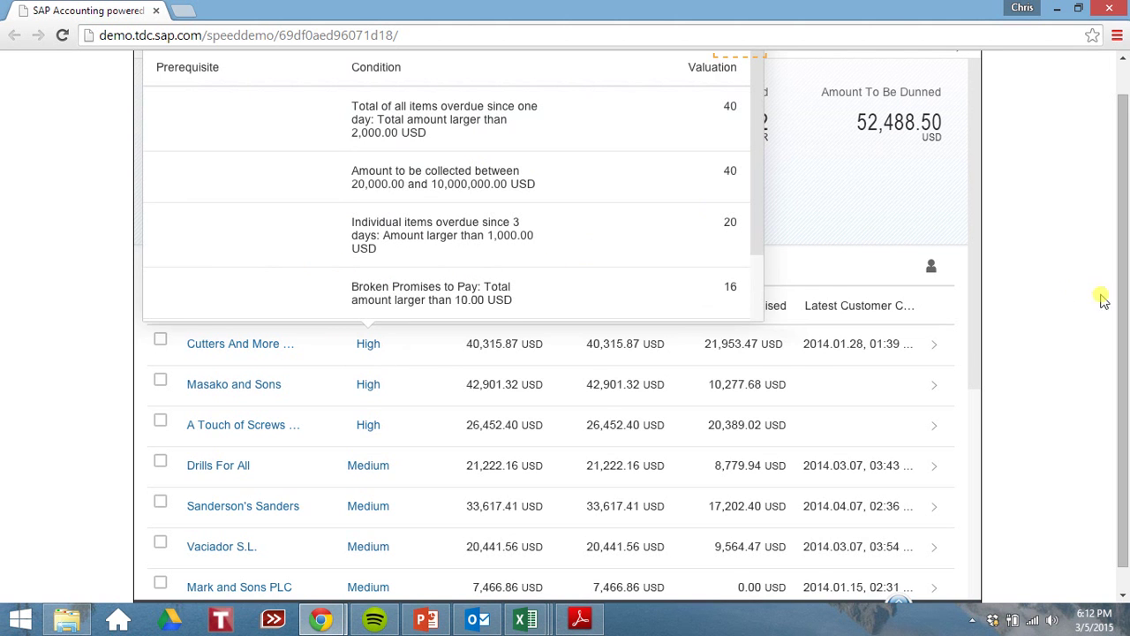
pyautogui.scroll(1, 1118, 235)
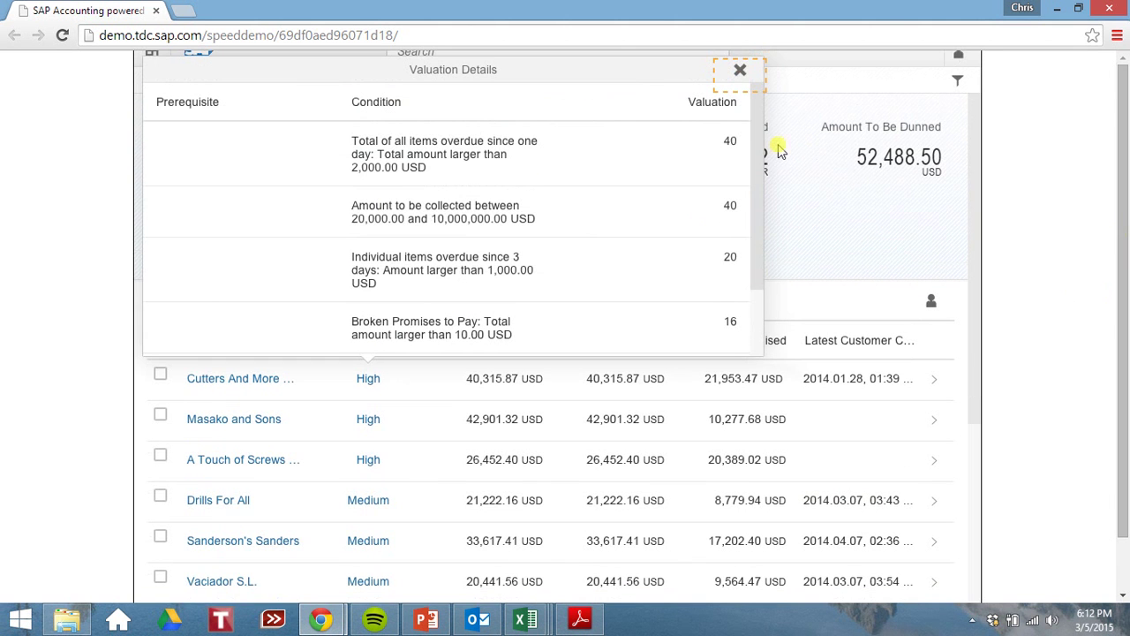
pyautogui.click(741, 70)
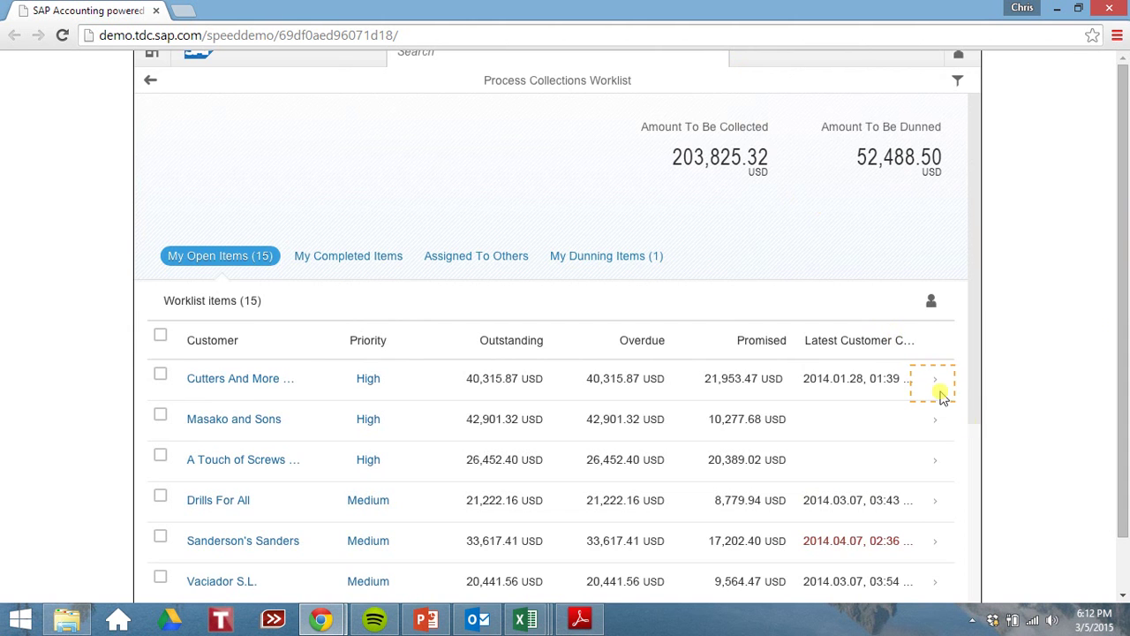
# - Open the receivables of Cutters And More and review the overdue and upcoming amounts in the Due Date Grid
pyautogui.click(935, 389)
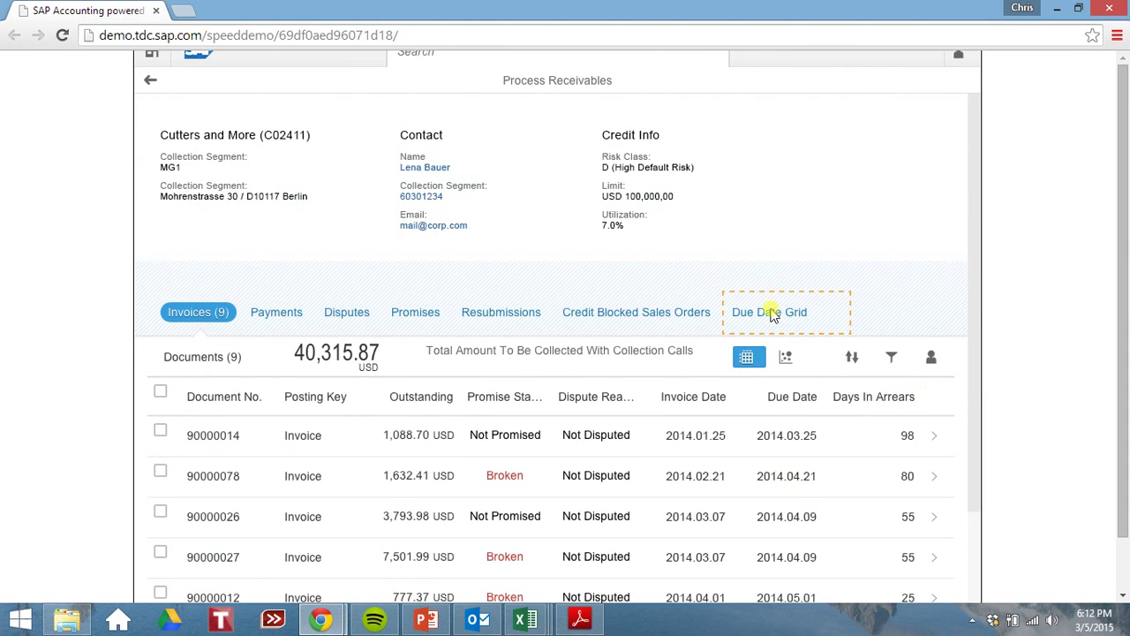
pyautogui.click(769, 318)
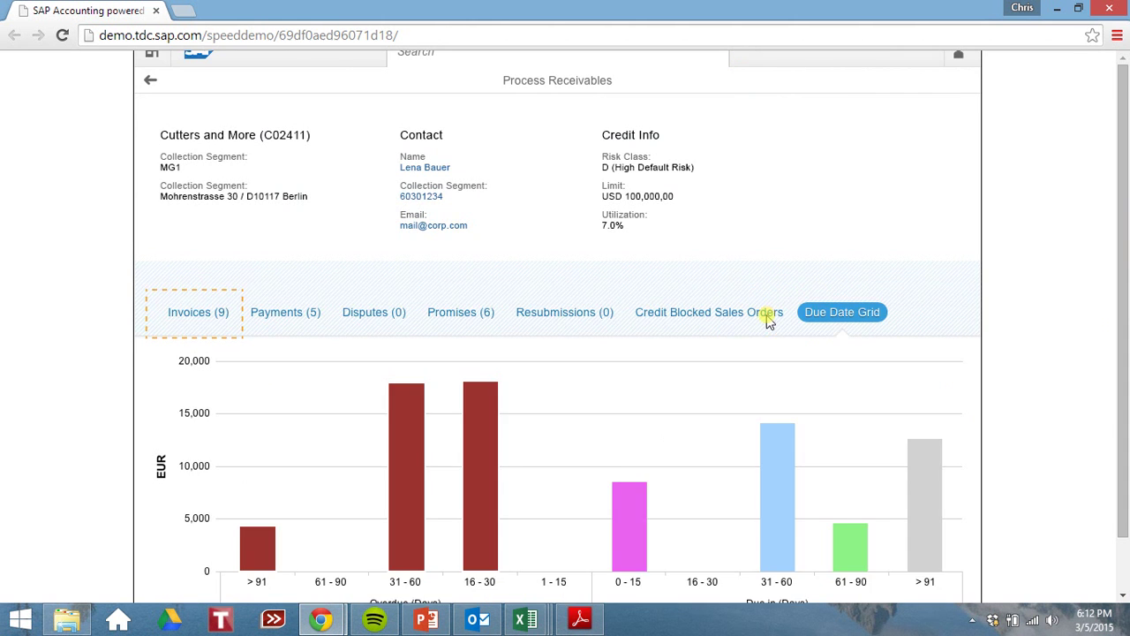
pyautogui.scroll(-1, 1120, 351)
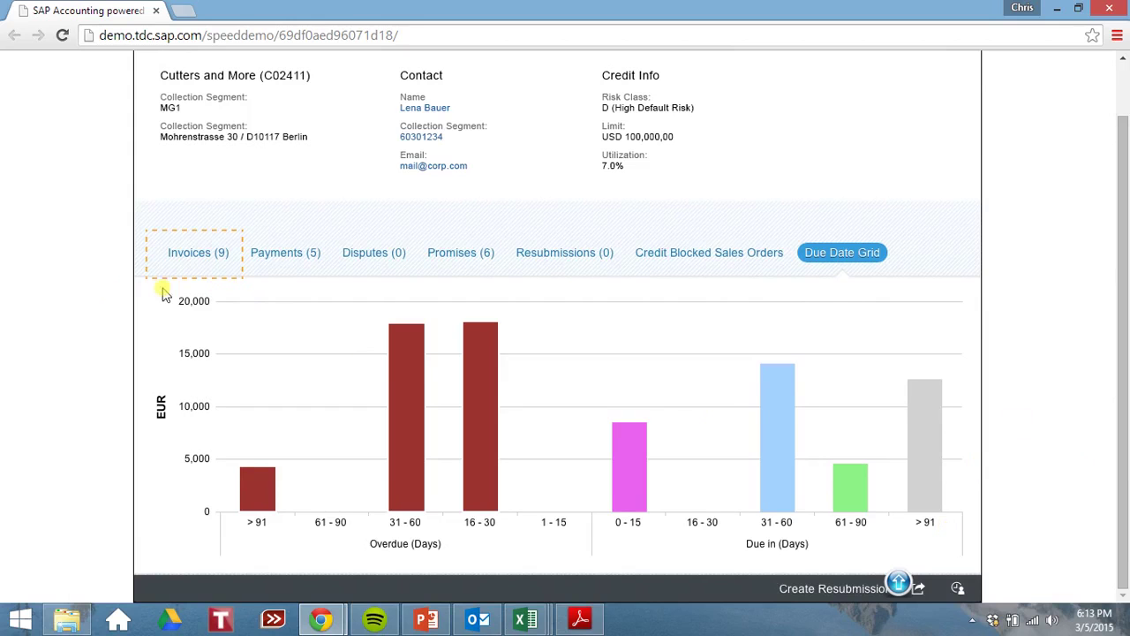
# - Create a promise to pay for invoice 90000014 of Cutters and More with the promised date 2014.07.06, and finish the collections scenario
pyautogui.click(173, 257)
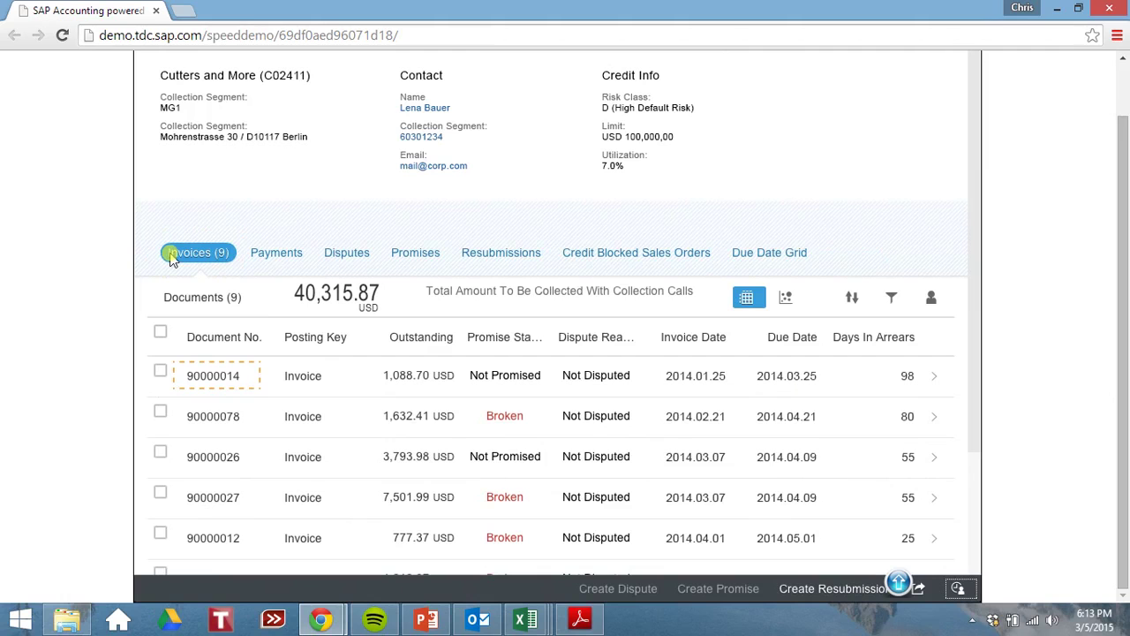
pyautogui.click(161, 372)
pyautogui.click(203, 378)
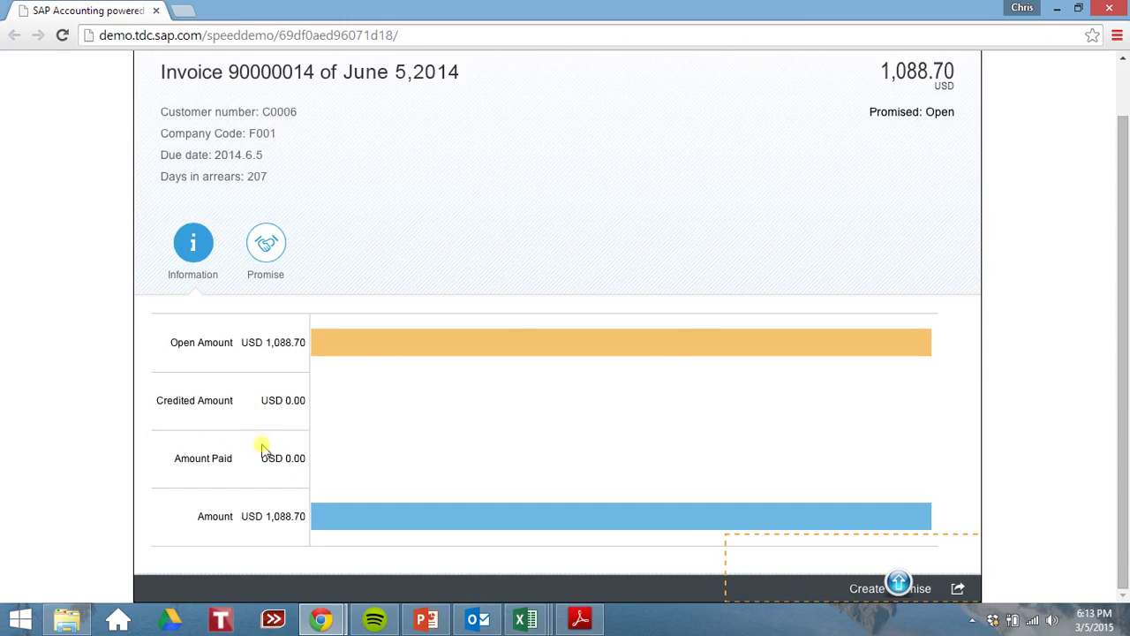
pyautogui.click(810, 560)
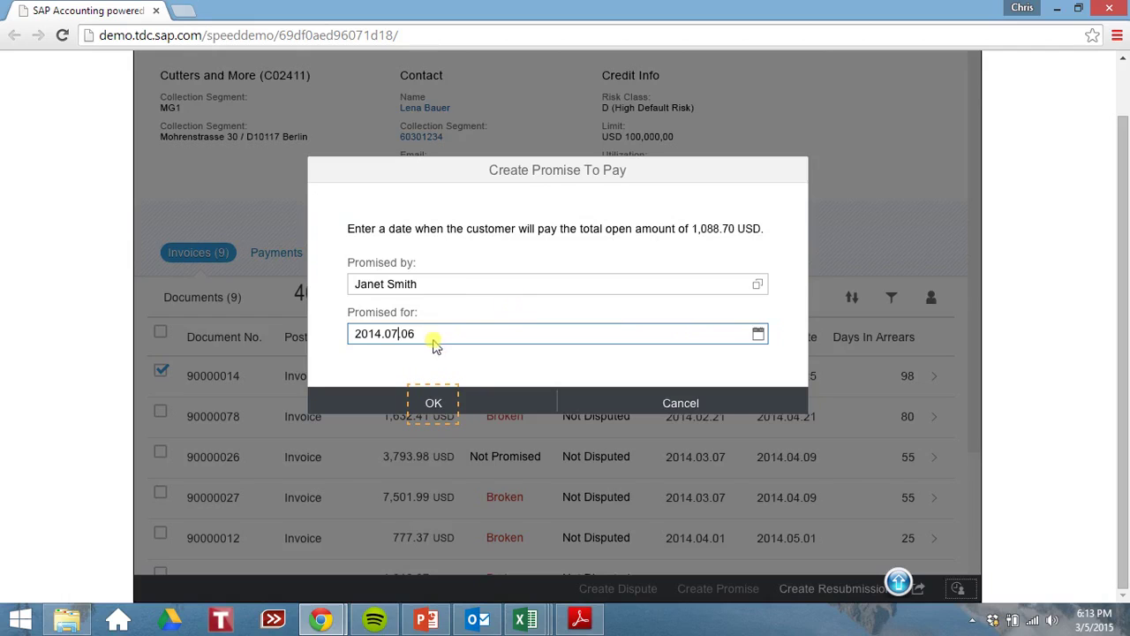
pyautogui.click(437, 399)
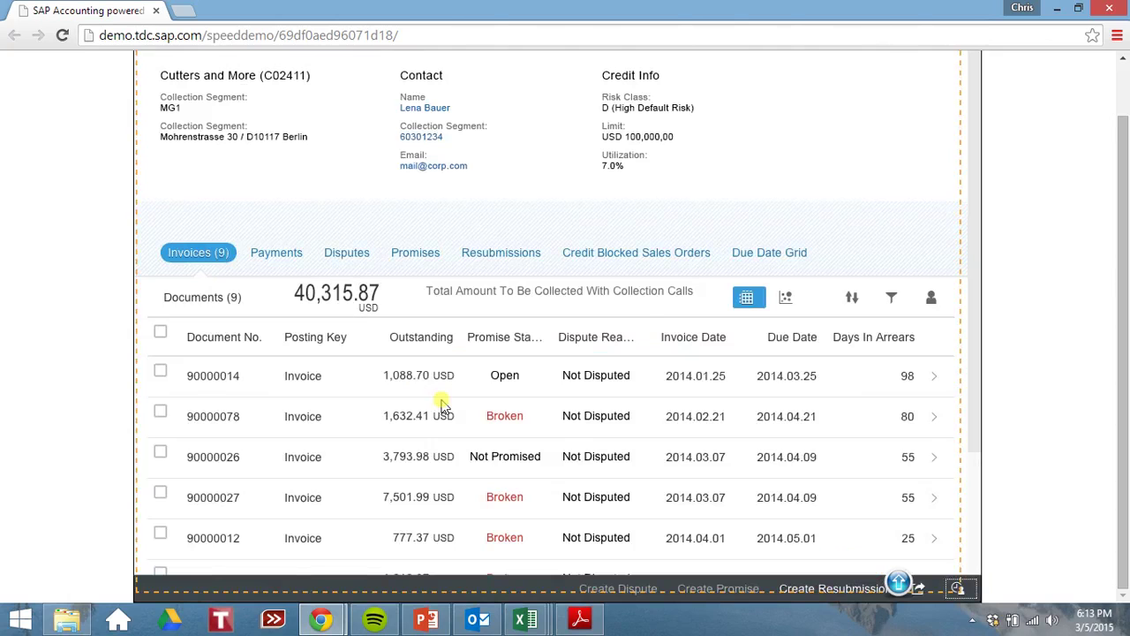
pyautogui.click(749, 182)
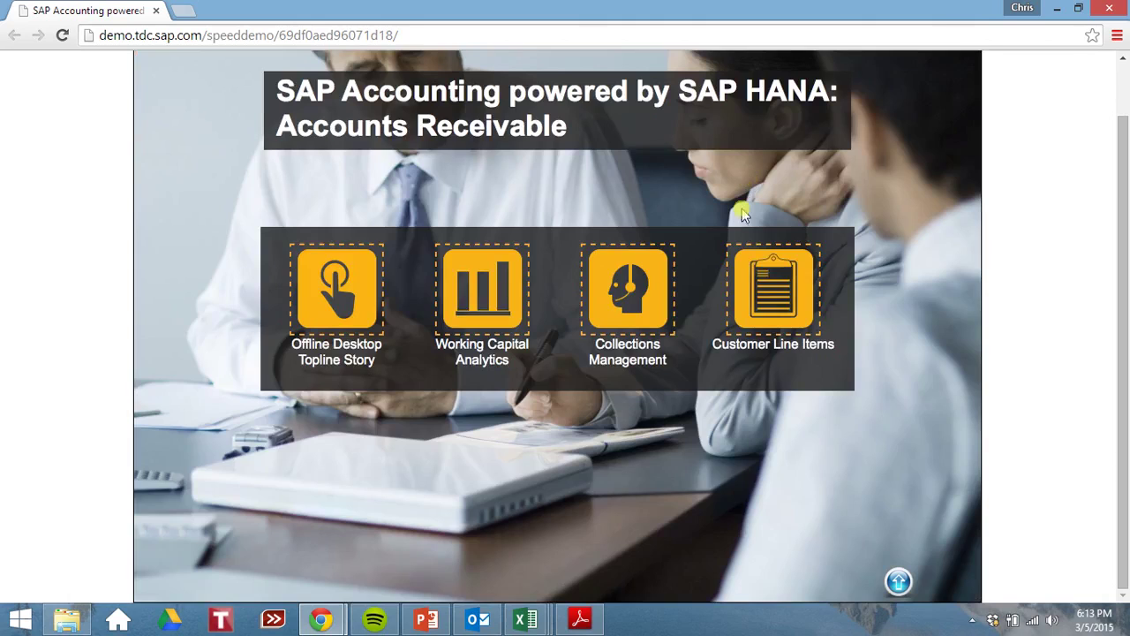
# - In the Customer Line Items scenario, drill from dunning level 1 by customer (top 10 overdue) to the line items of Bohr und Hammer GmbH
pyautogui.click(767, 280)
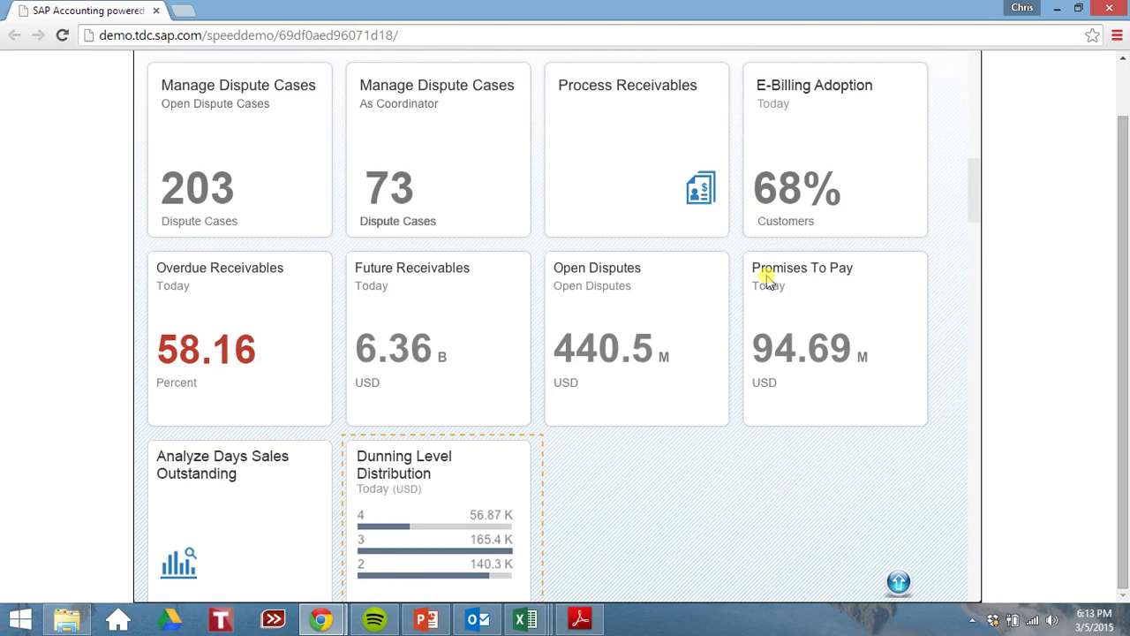
pyautogui.click(508, 456)
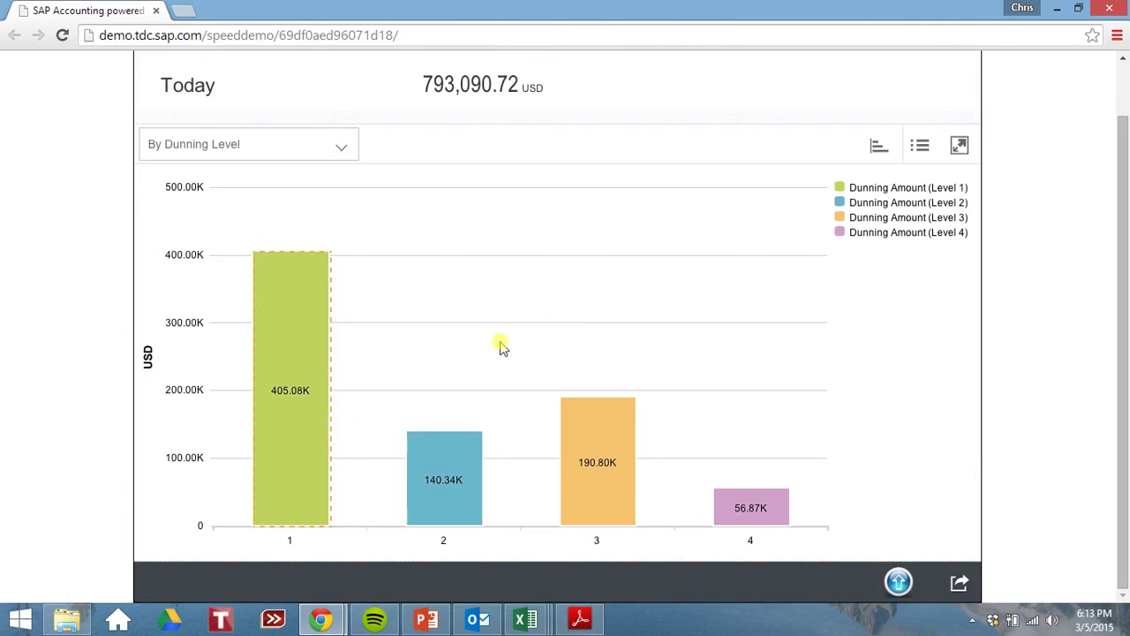
pyautogui.click(311, 334)
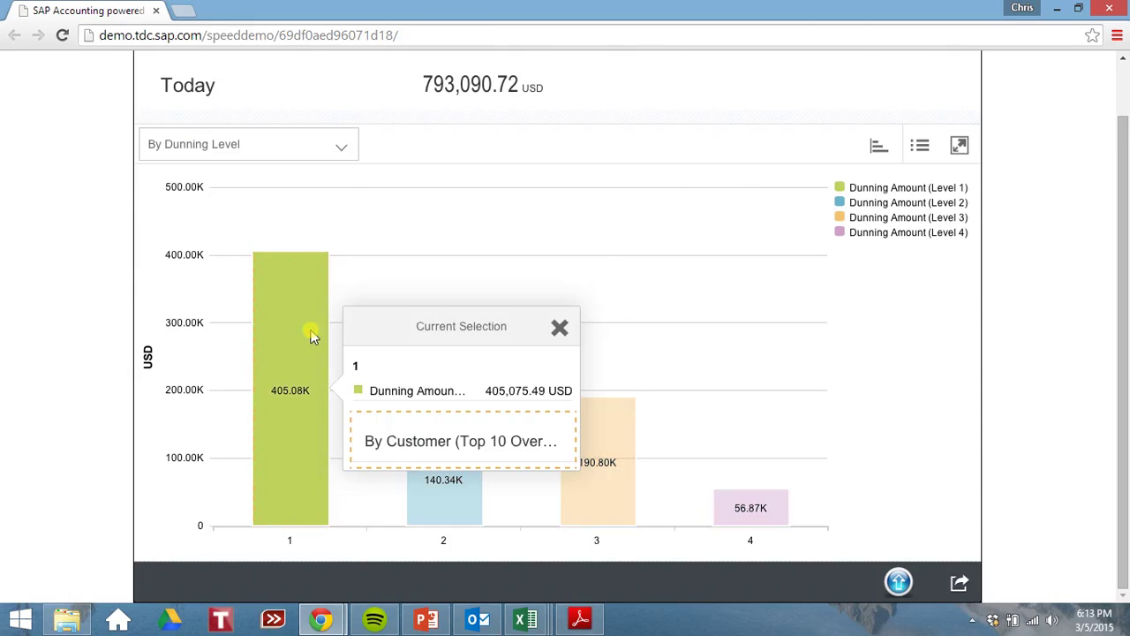
pyautogui.click(404, 442)
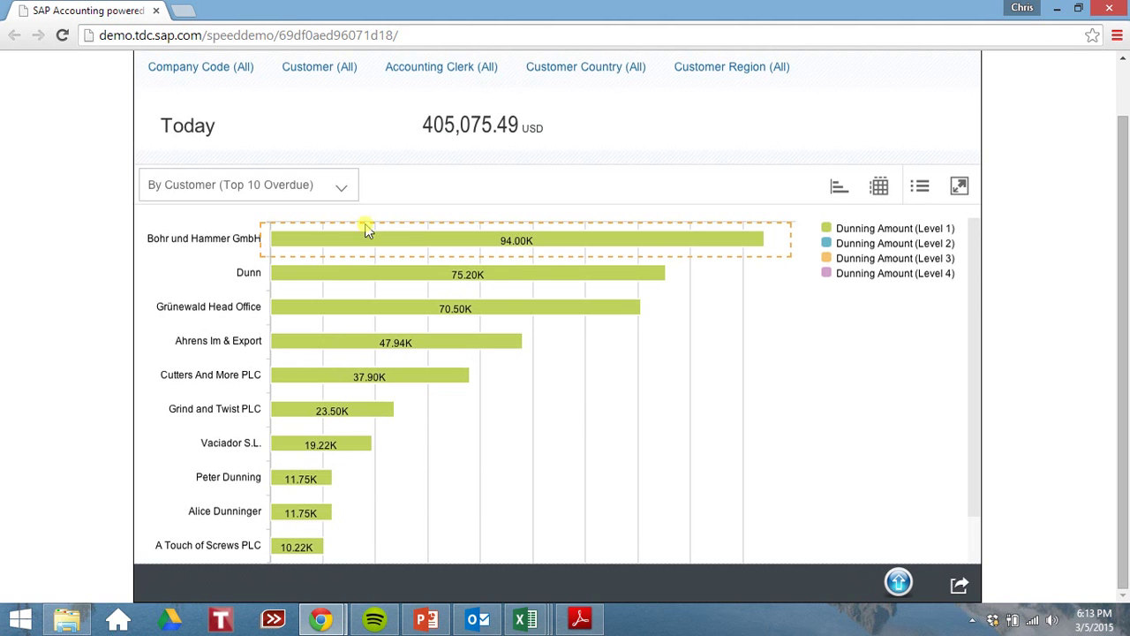
pyautogui.click(315, 237)
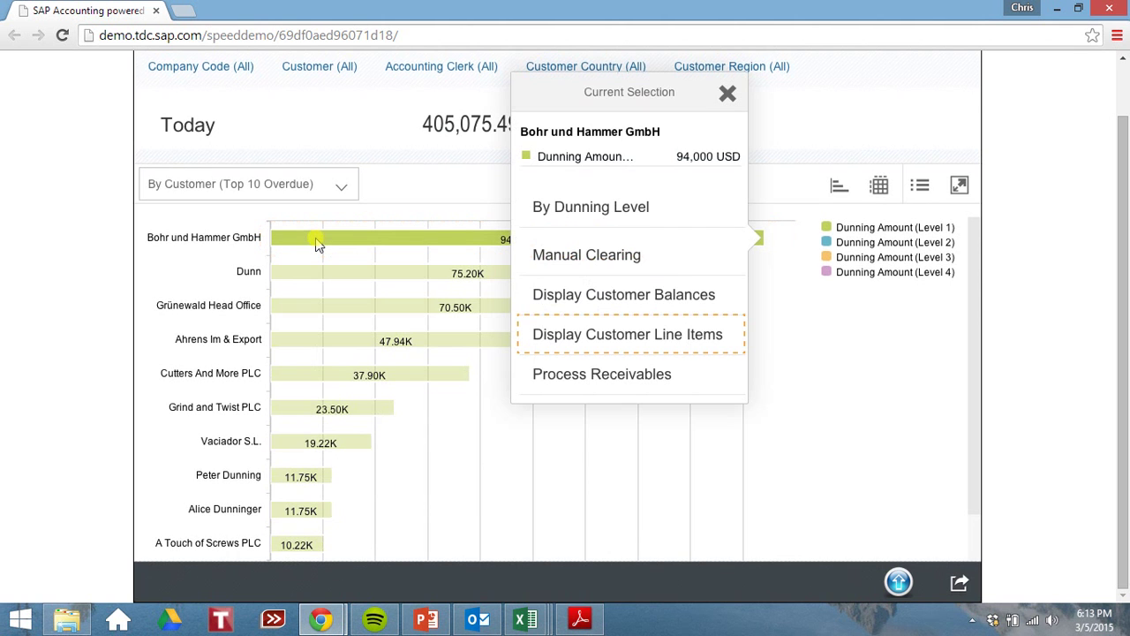
pyautogui.click(543, 334)
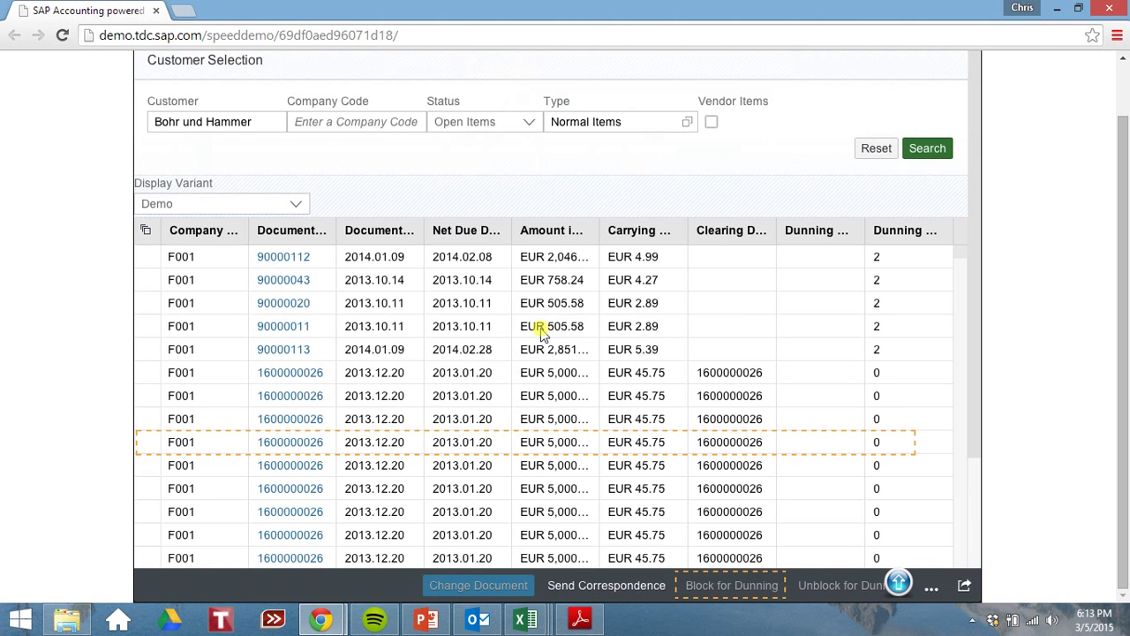
pyautogui.click(228, 451)
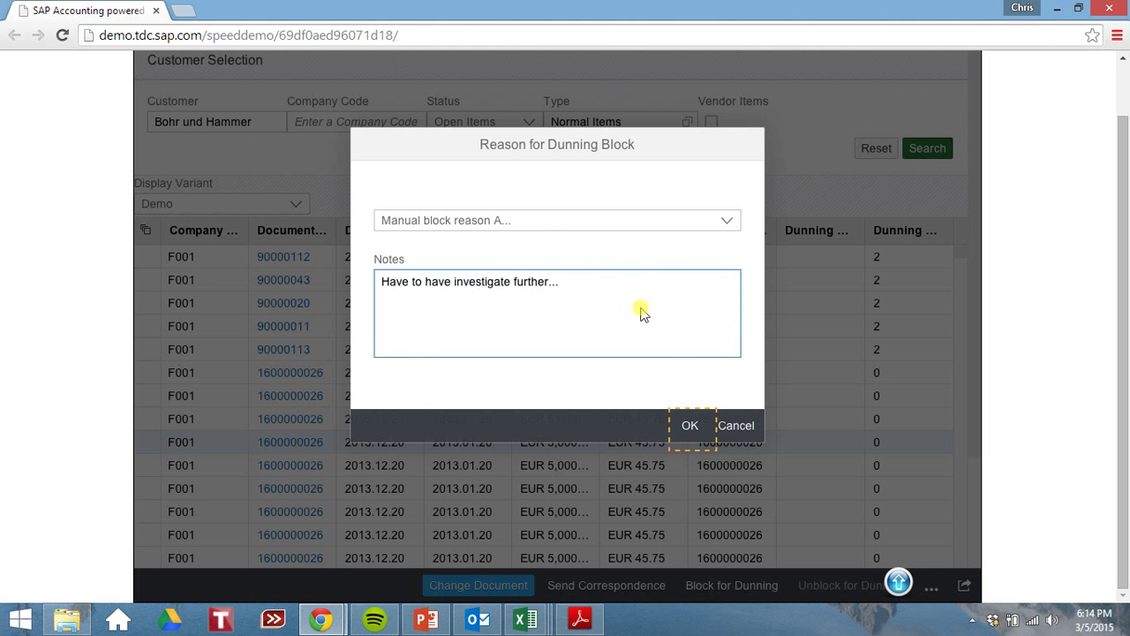
pyautogui.click(688, 426)
pyautogui.click(732, 354)
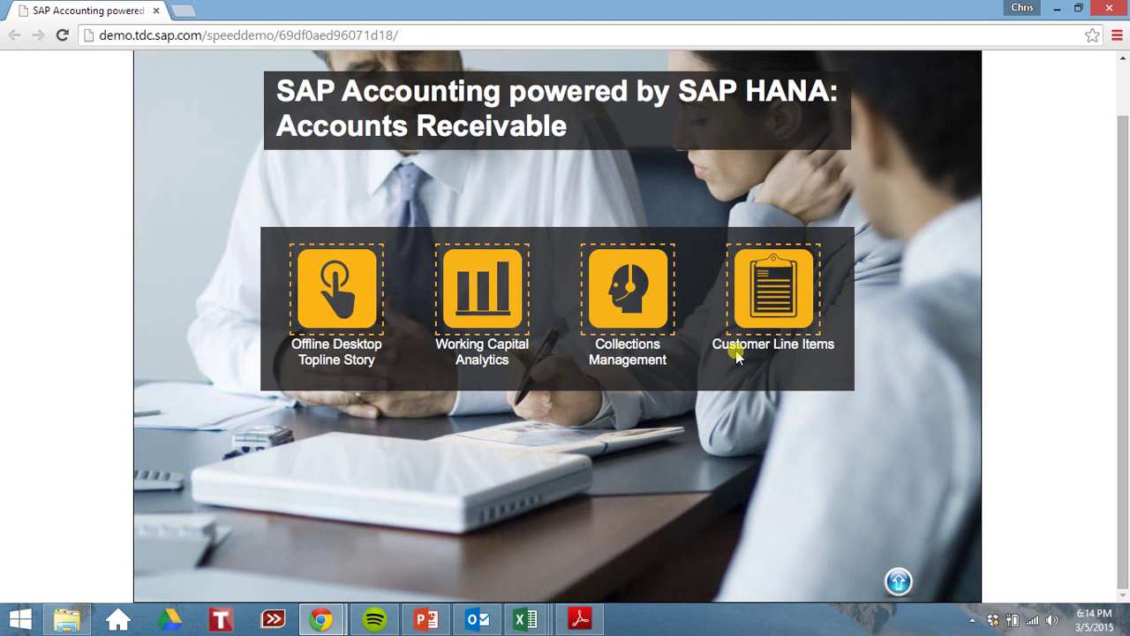